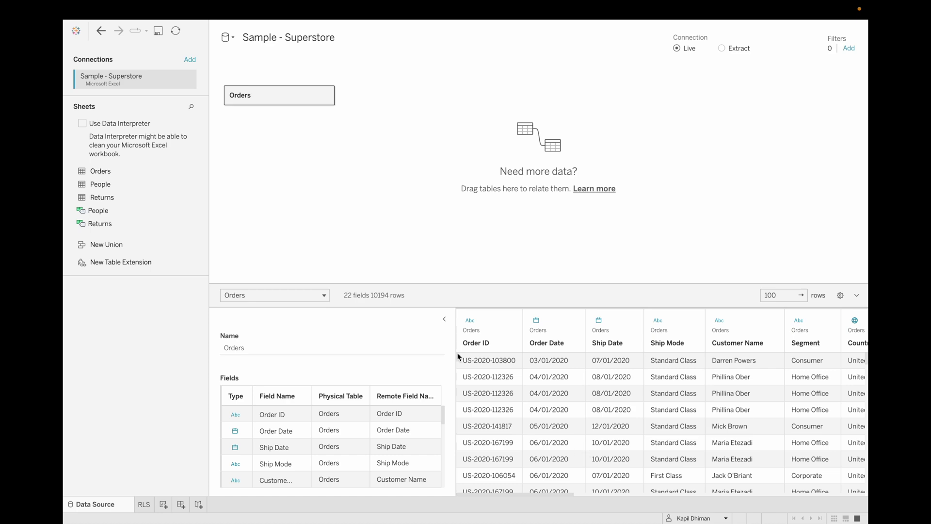
# Switch to the User Details spreadsheet and examine its Region, User and User Email columns and how regions are assigned to users
pyautogui.hotkey('ctrl', 'Right')
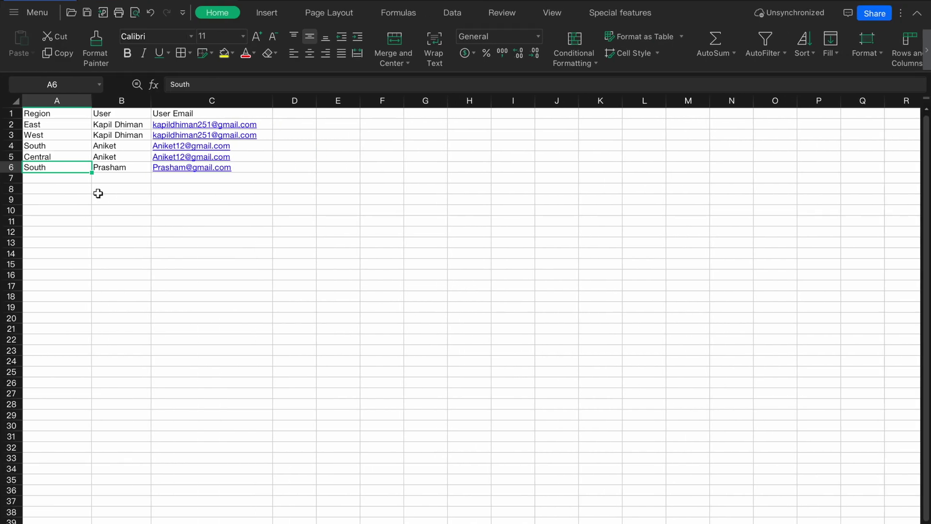
pyautogui.click(57, 124)
pyautogui.click(104, 114)
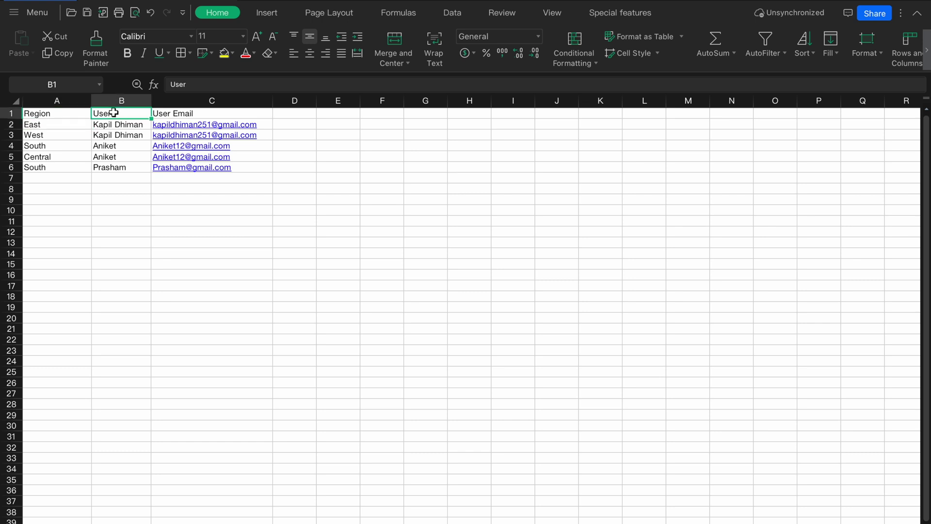
pyautogui.click(187, 114)
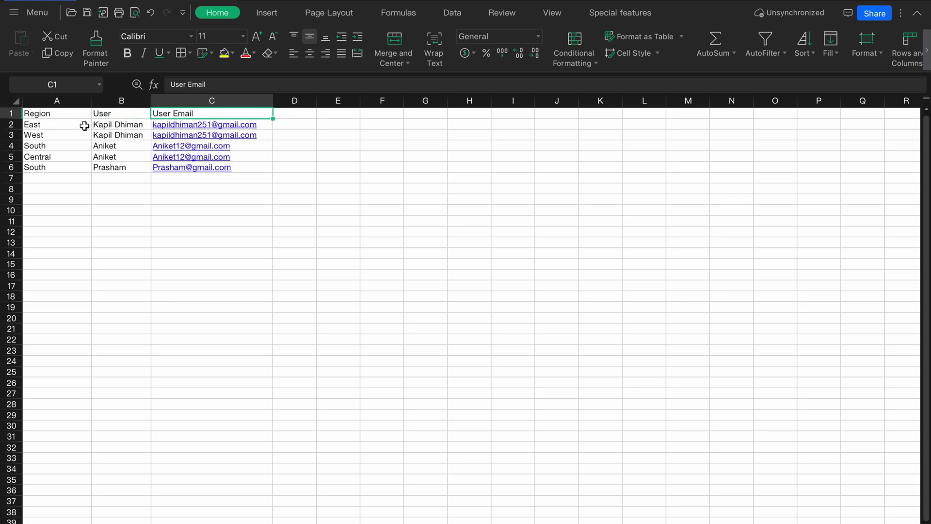
pyautogui.click(115, 125)
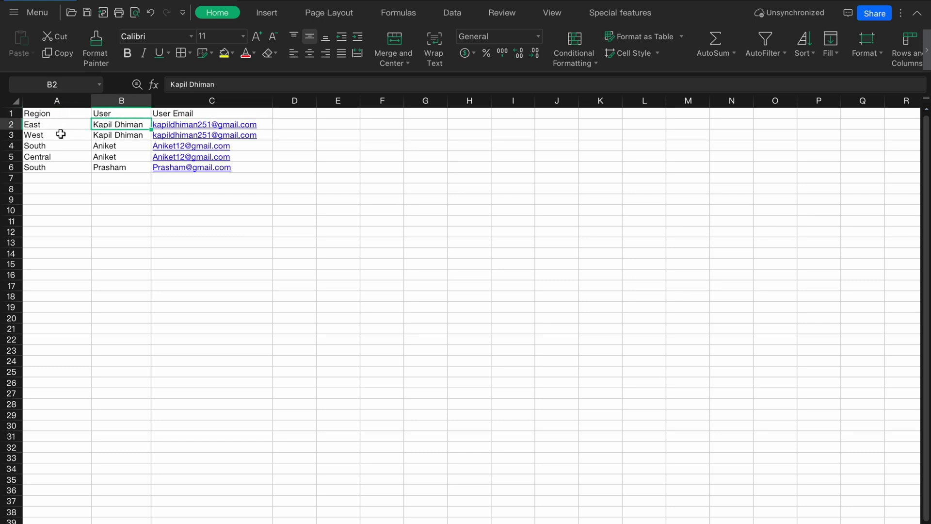
pyautogui.click(111, 137)
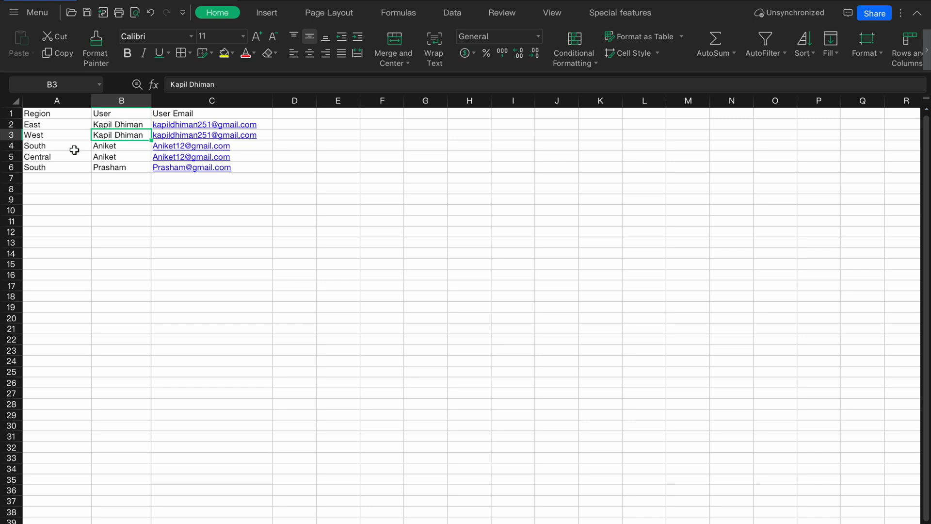
pyautogui.press('Down')
pyautogui.click(56, 148)
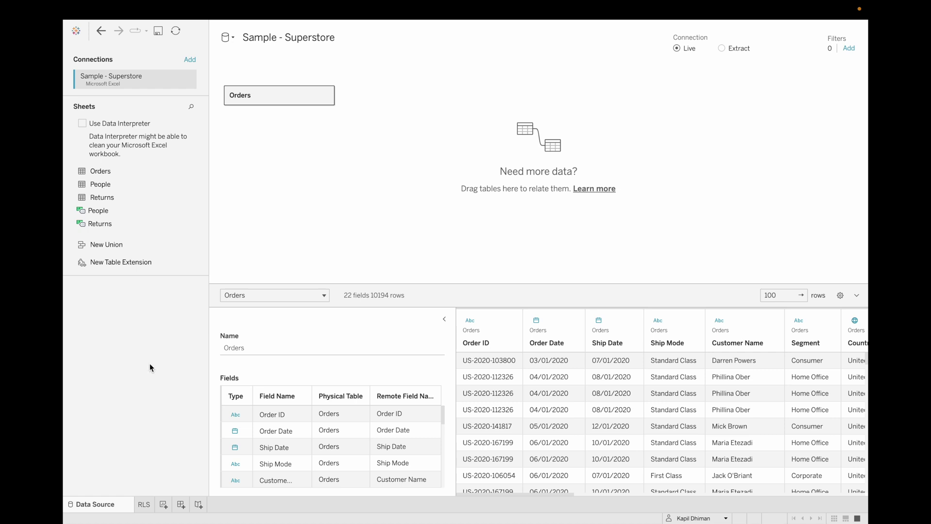
# In Tableau's RLS sheet, build a filled map of Region down to State/Province, coloured by the sum of Sales
pyautogui.click(145, 505)
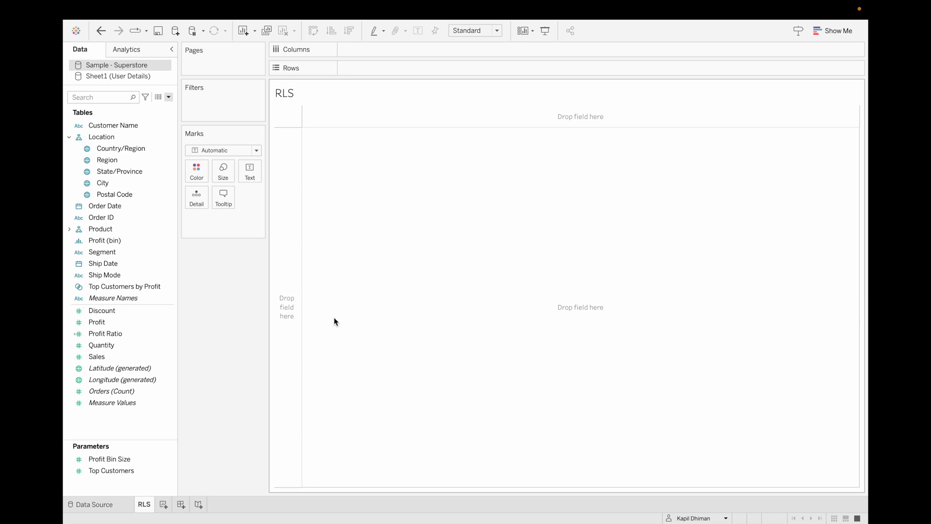
pyautogui.doubleClick(135, 161)
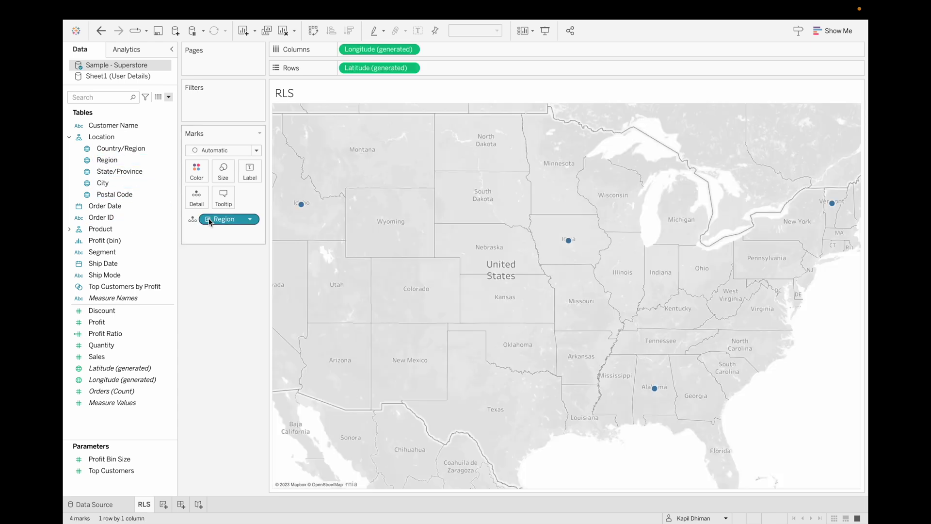
pyautogui.click(207, 219)
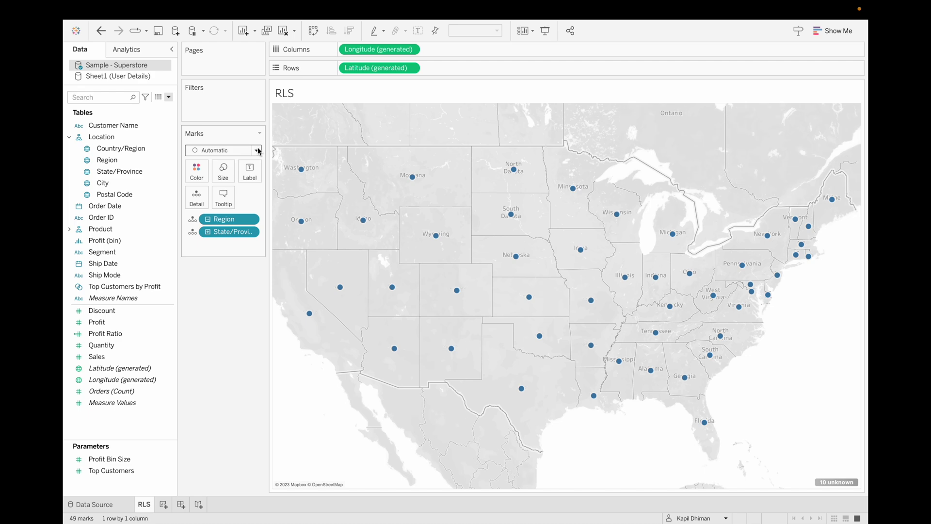
pyautogui.click(257, 150)
pyautogui.click(226, 269)
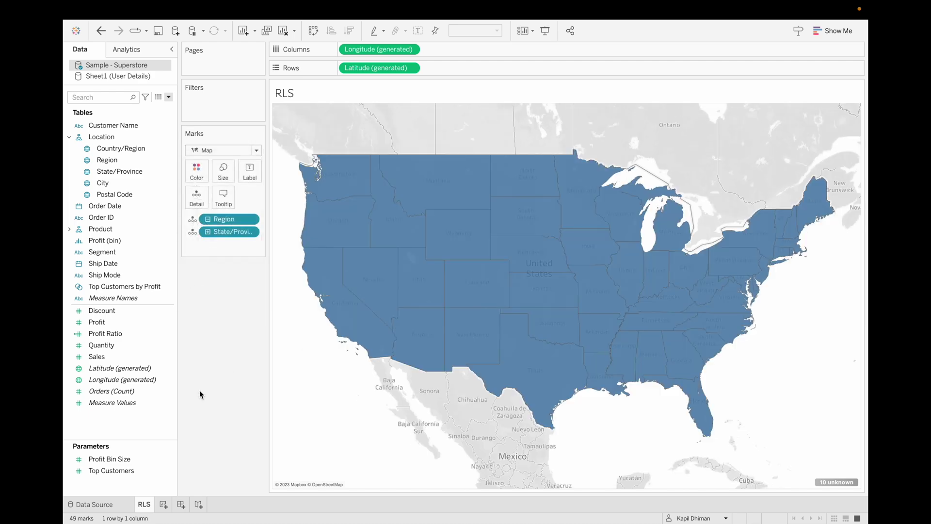
pyautogui.moveTo(97, 357); pyautogui.dragTo(199, 178)
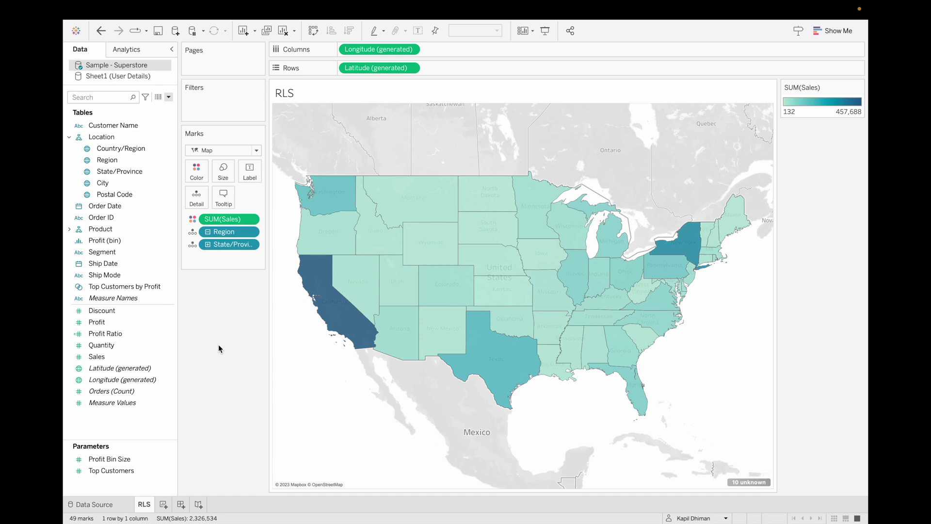
# Switch to the User Details spreadsheet in WPS Office and review which regions belong to each user
pyautogui.press('super+Tab')
pyautogui.click(172, 145)
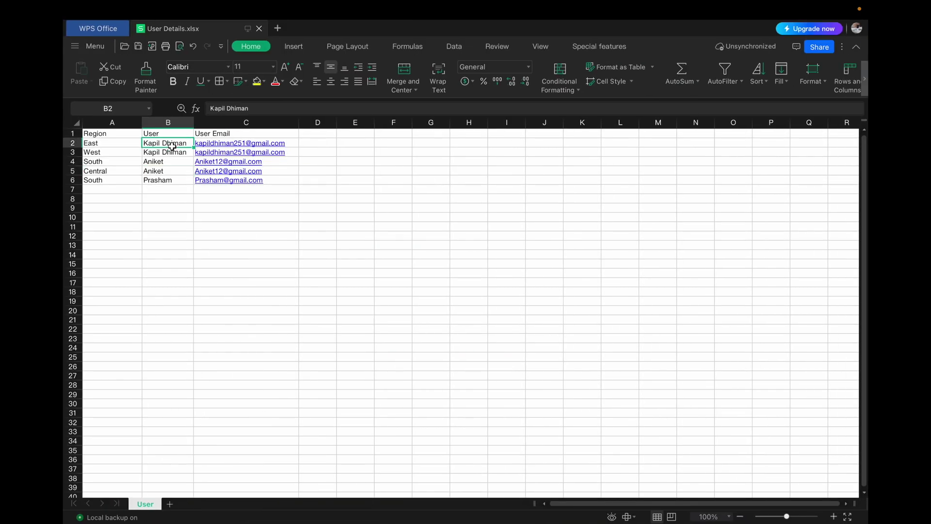
pyautogui.click(98, 146)
pyautogui.click(106, 155)
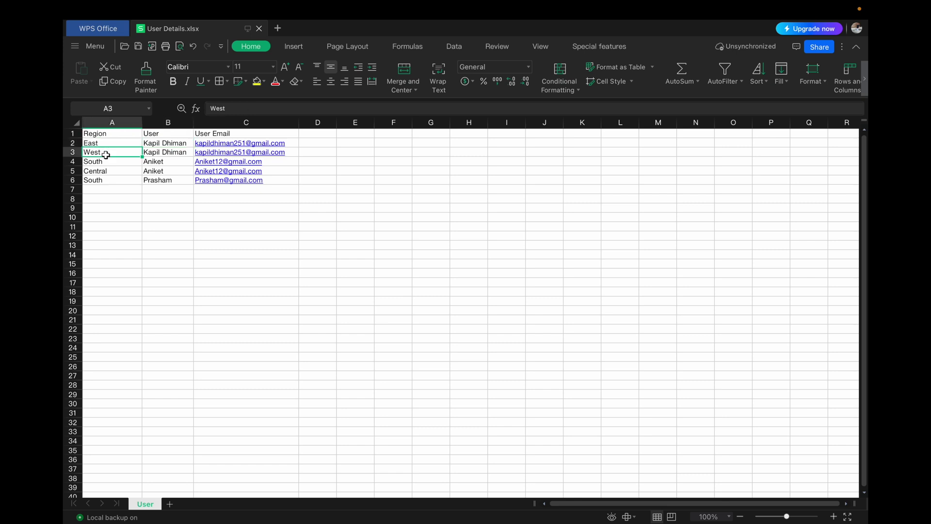
pyautogui.click(165, 163)
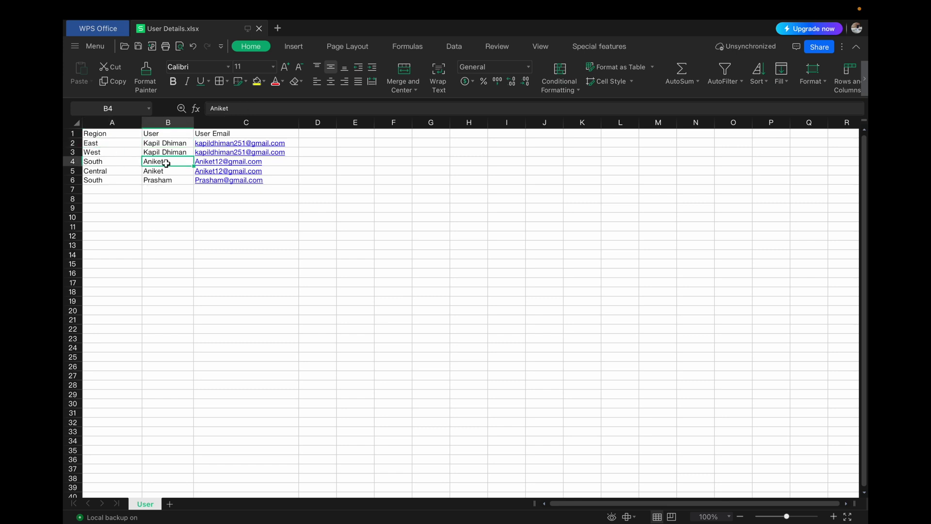
pyautogui.click(108, 165)
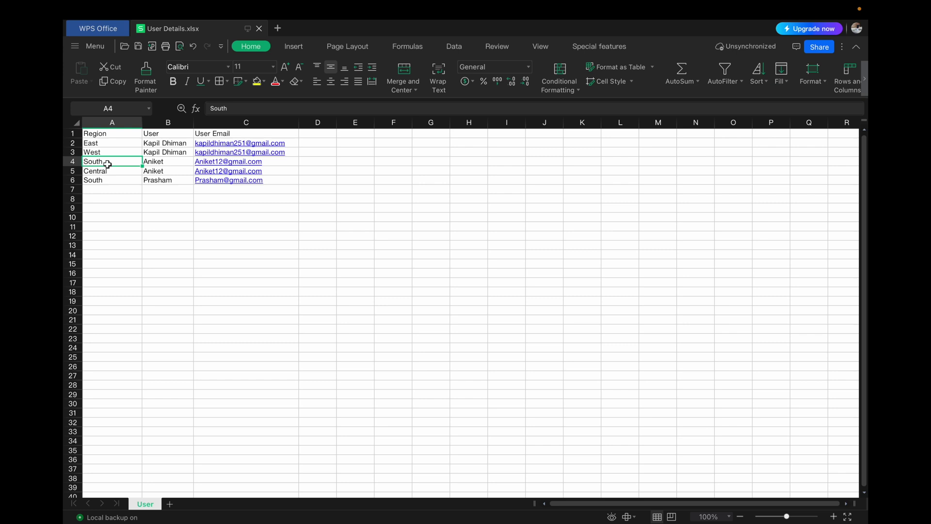
pyautogui.click(116, 173)
pyautogui.click(165, 181)
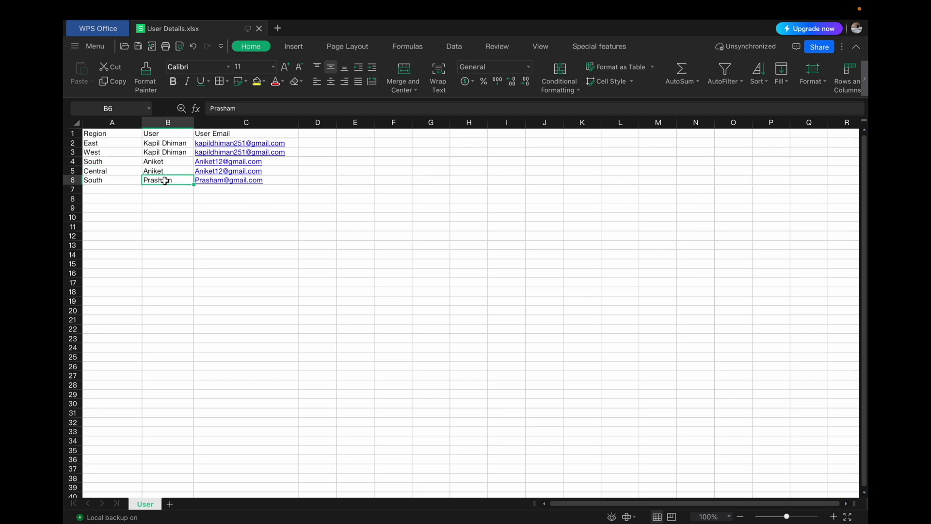
pyautogui.click(99, 181)
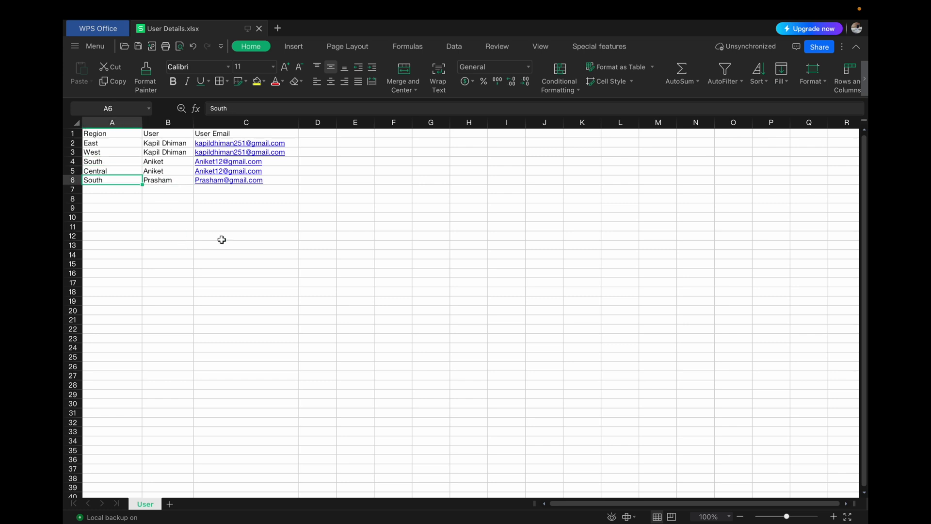
# Return to Tableau and start a calculated field named Login in the Sample - Superstore data source
pyautogui.hotkey('ctrl', 'Left')
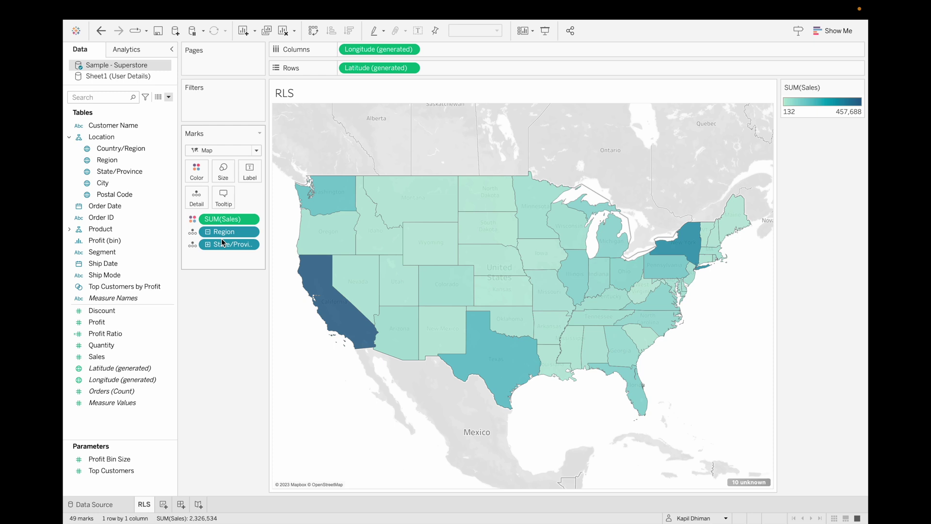
pyautogui.click(169, 97)
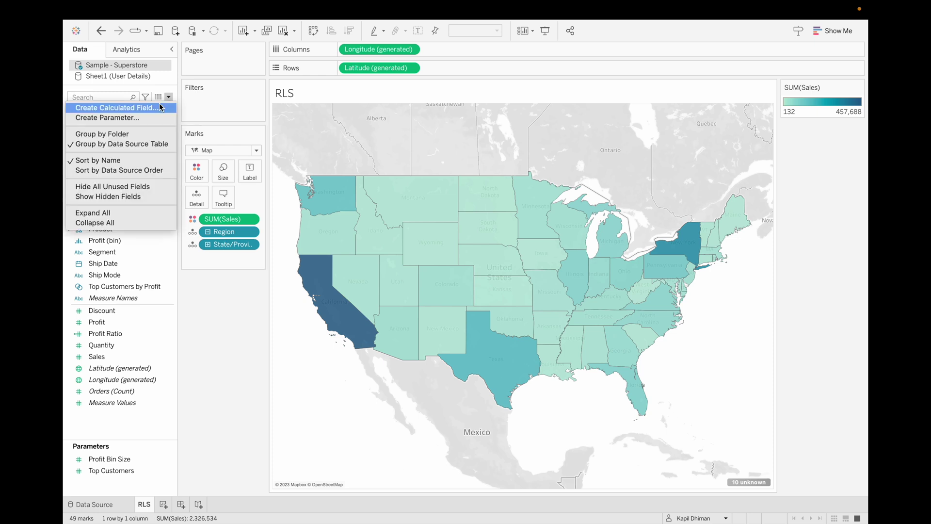
pyautogui.click(160, 105)
pyautogui.press('BackSpace')
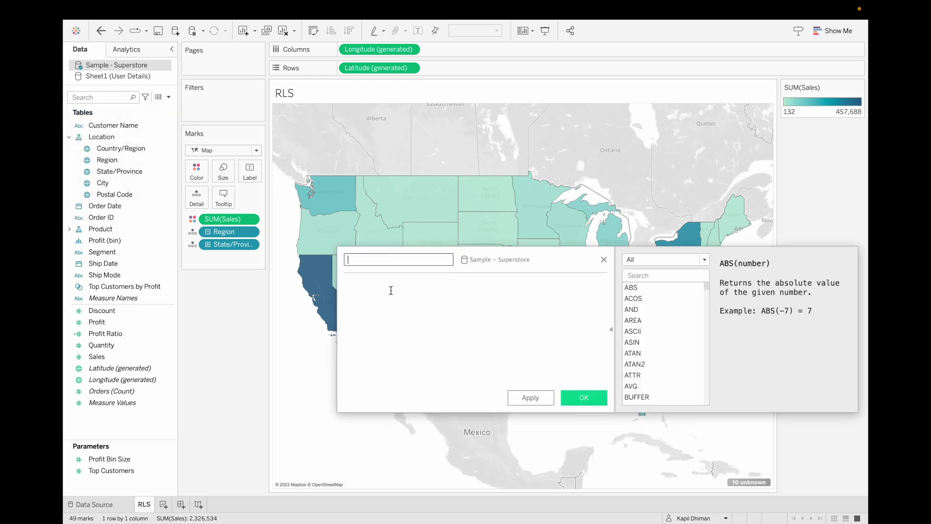
pyautogui.write('Login')
# Set the Login formula to ATTR([Sheet1 (User Details)].[User (User)]) = FULLNAME() and save the field
pyautogui.click(375, 297)
pyautogui.write('user')
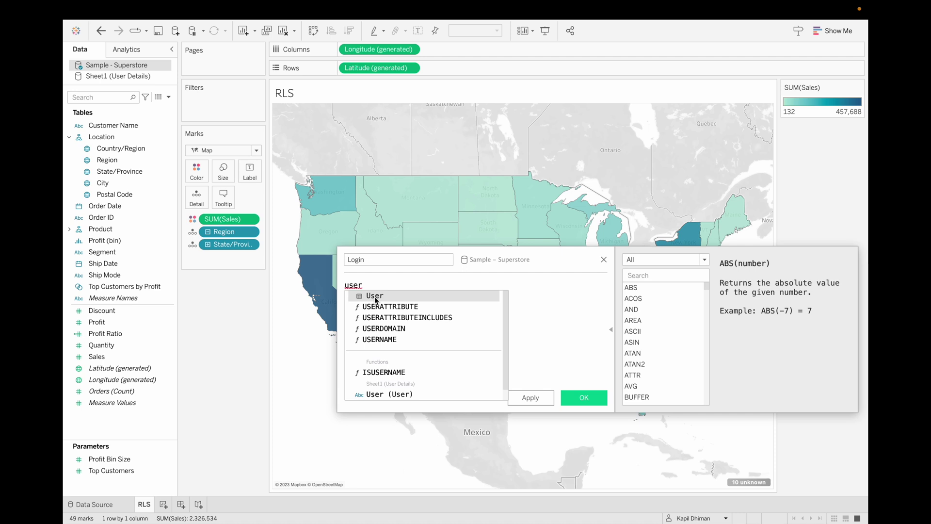
pyautogui.press('Down')
pyautogui.press('Down')
pyautogui.press('Down')
pyautogui.press('Down')
pyautogui.press('Down')
pyautogui.press('Down')
pyautogui.press('Return')
pyautogui.write('= fu')
pyautogui.press('Return')
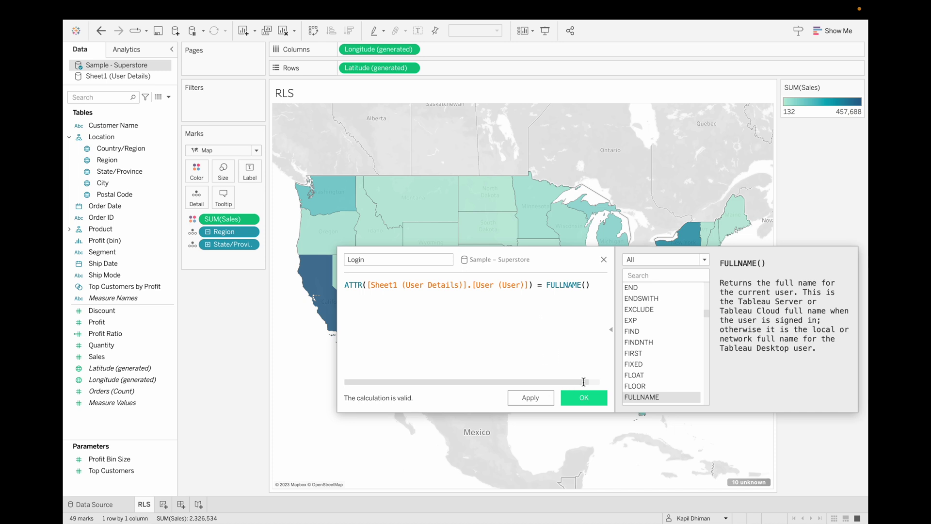
pyautogui.click(589, 398)
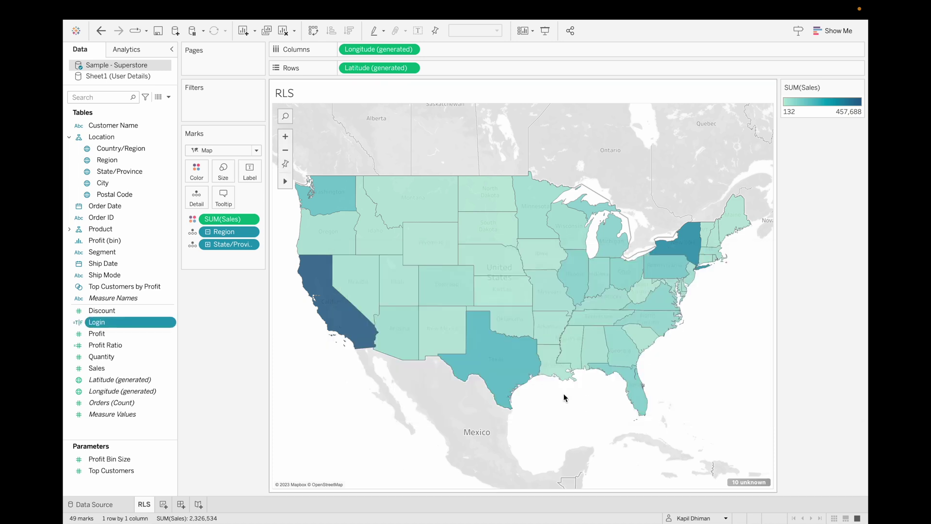
# Filter the map to Login values of True and compare the remaining regions with the User Details spreadsheet
pyautogui.moveTo(136, 322); pyautogui.dragTo(236, 104)
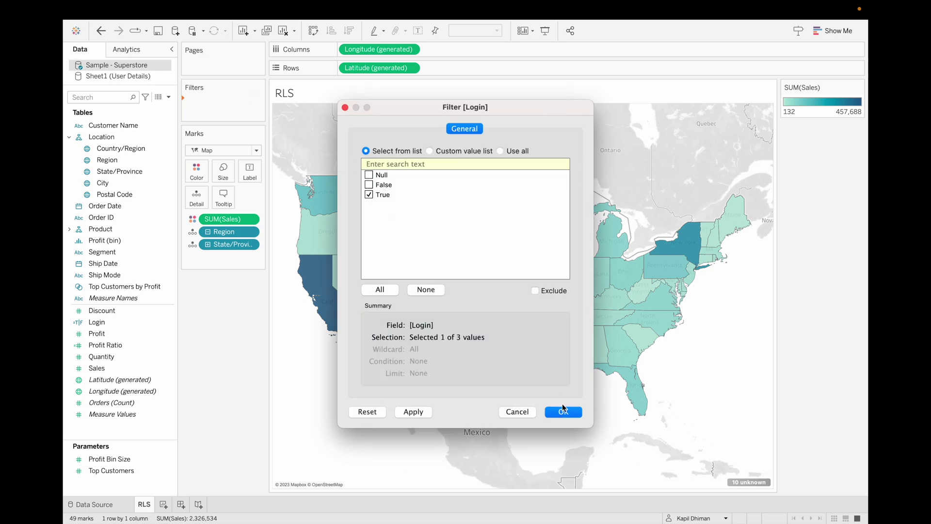
pyautogui.click(563, 411)
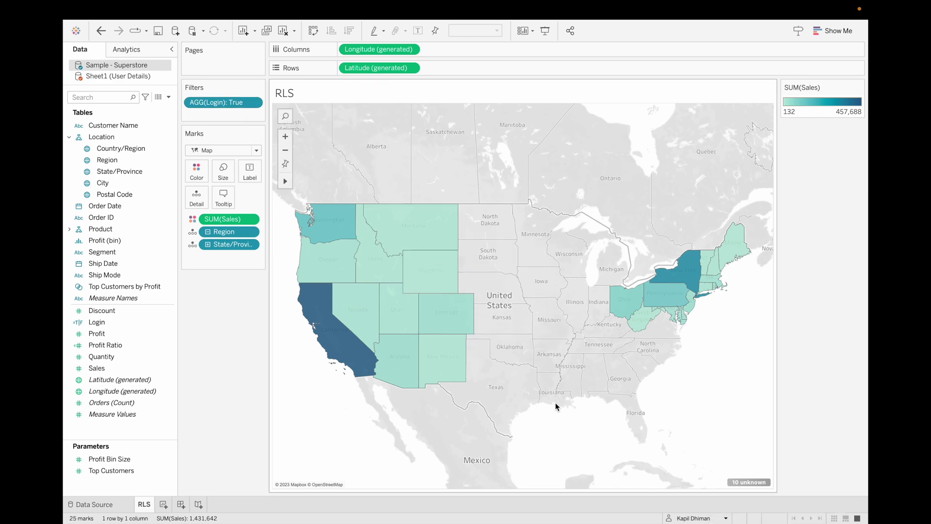
pyautogui.hotkey('ctrl', 'Right')
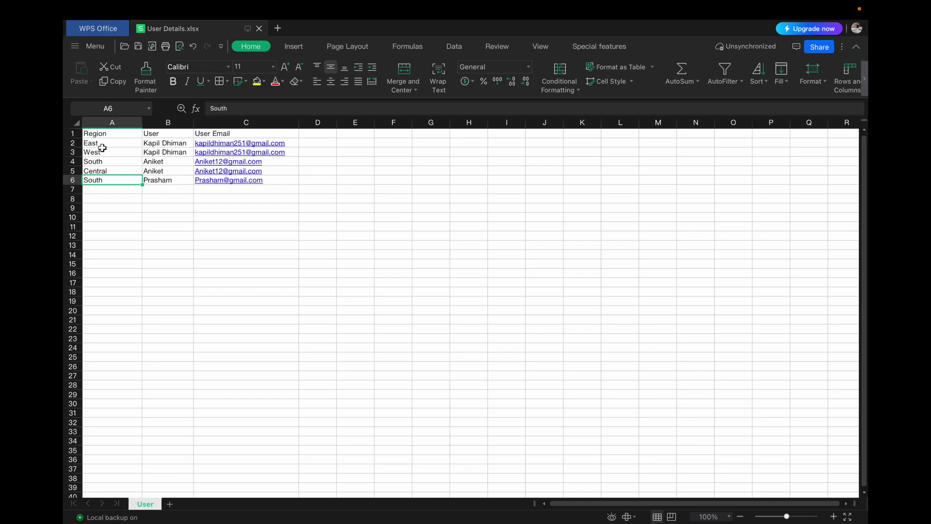
pyautogui.hotkey('ctrl', 'Left')
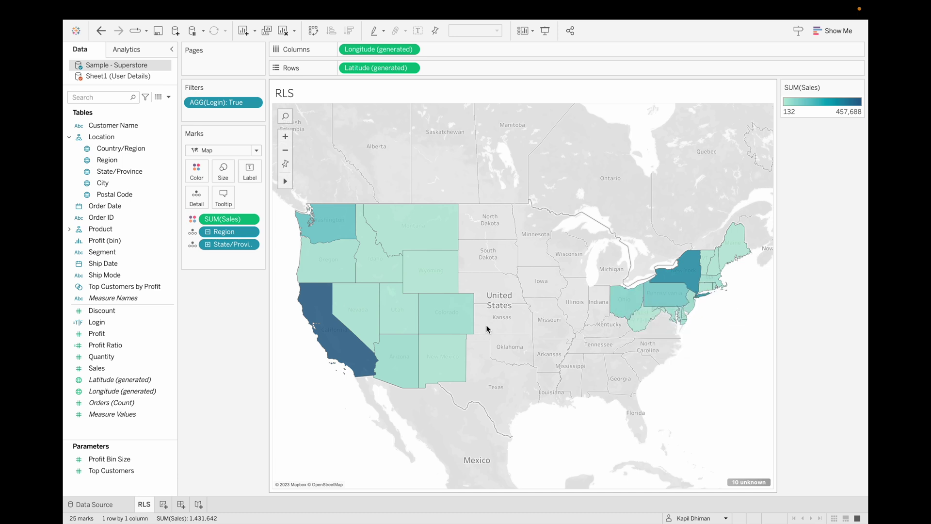
pyautogui.click(726, 519)
pyautogui.click(712, 508)
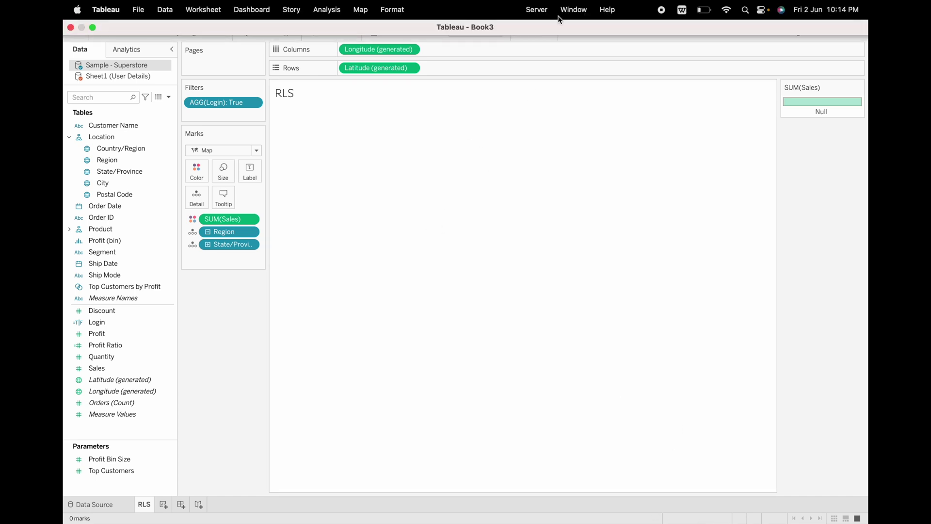
pyautogui.click(536, 10)
pyautogui.click(548, 30)
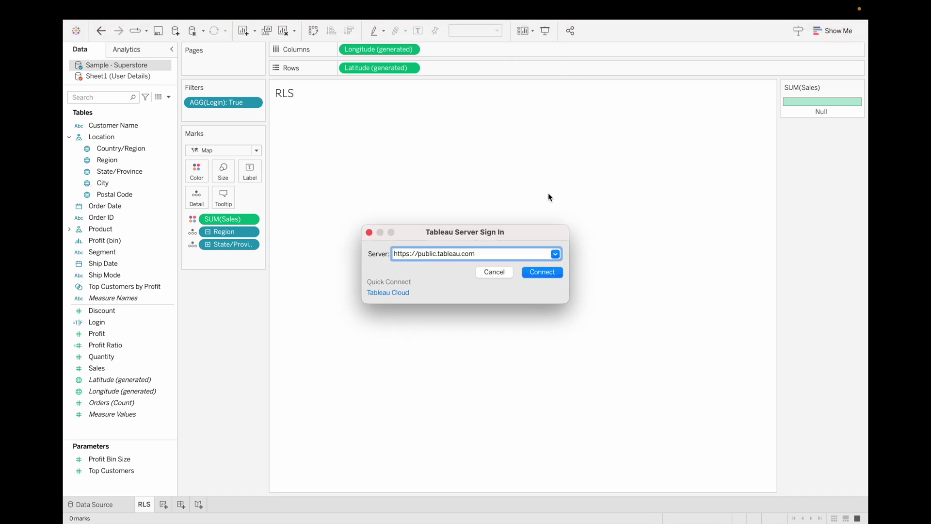
pyautogui.click(537, 272)
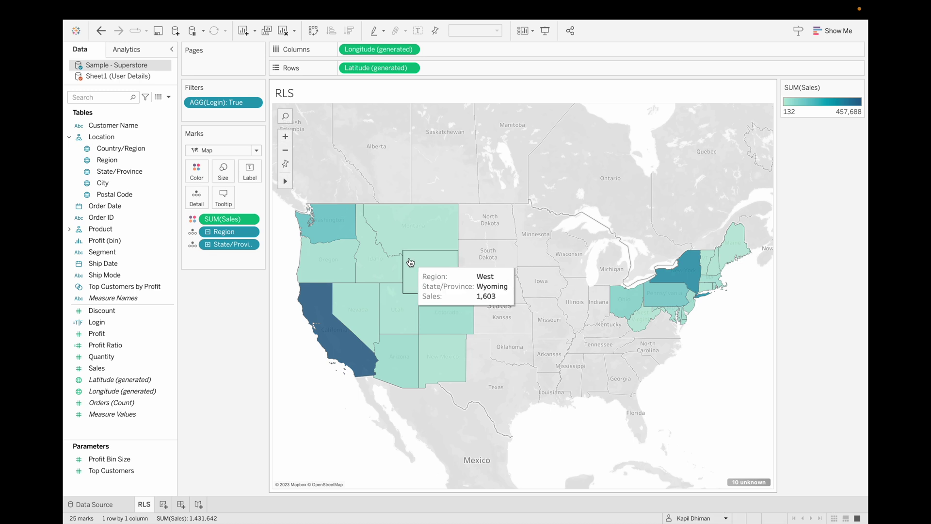
# Add Country/Region to the detail of the RLS map
pyautogui.moveTo(405, 236)
pyautogui.moveTo(657, 295)
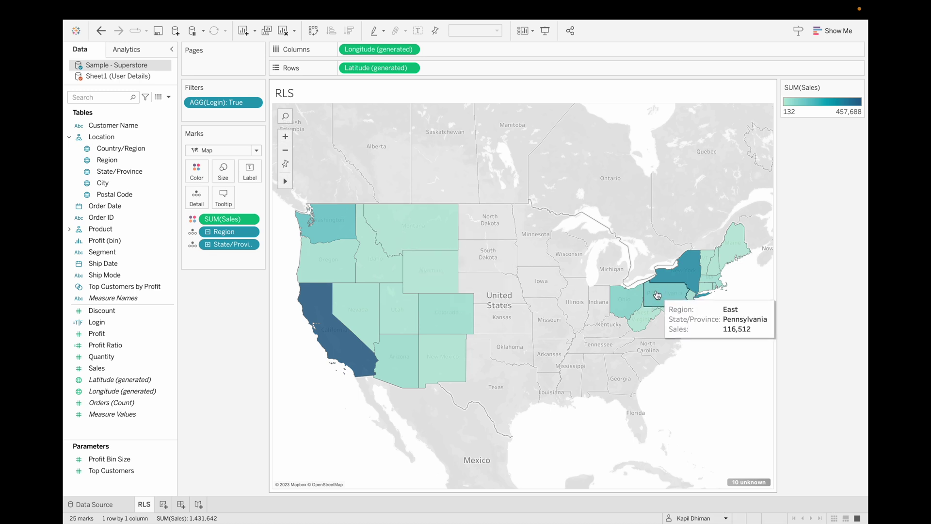
pyautogui.moveTo(121, 148); pyautogui.dragTo(223, 257)
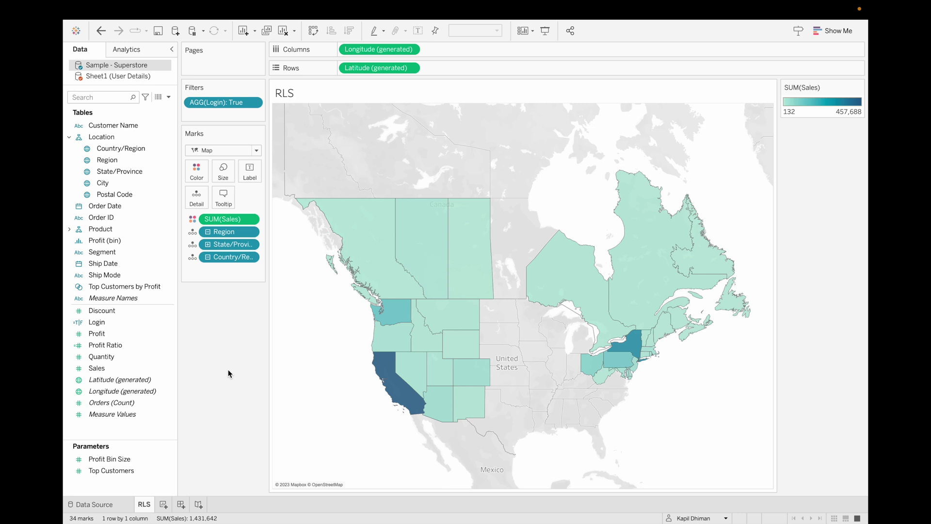
# Duplicate the RLS sheet and remove the Login filter from the copy
pyautogui.rightClick(148, 503)
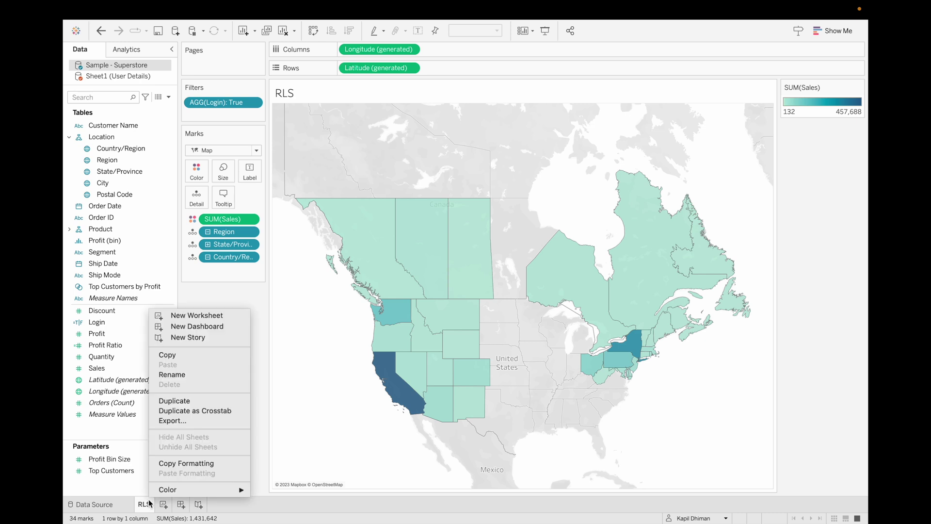
pyautogui.click(188, 403)
pyautogui.moveTo(226, 102); pyautogui.dragTo(224, 301)
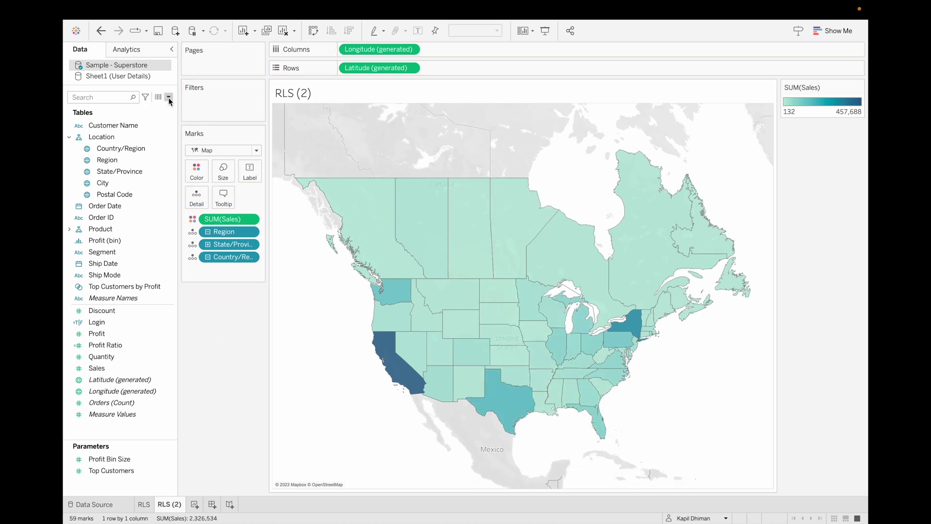
# Start a new calculated field named Login By Email in the Sample - Superstore data source
pyautogui.click(168, 97)
pyautogui.click(155, 104)
pyautogui.press('BackSpace')
pyautogui.write('Log')
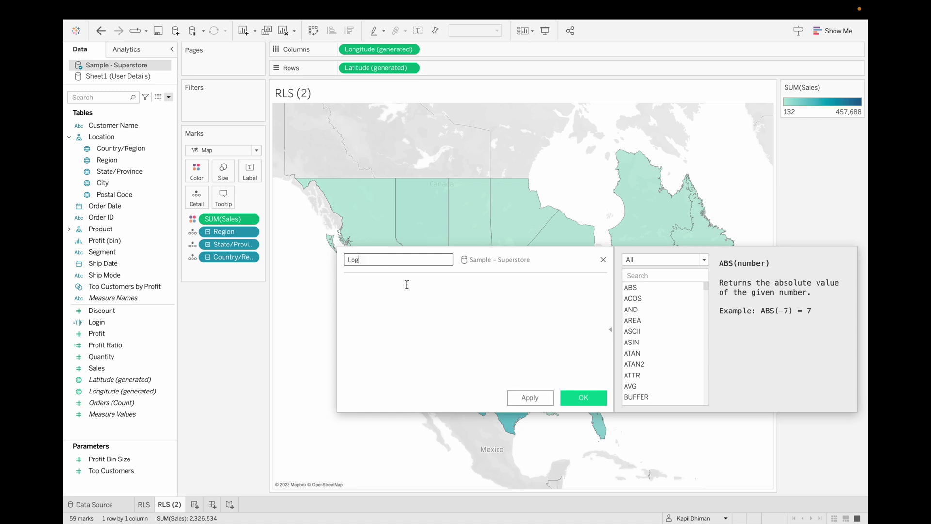
pyautogui.write('in By Email')
pyautogui.click(377, 283)
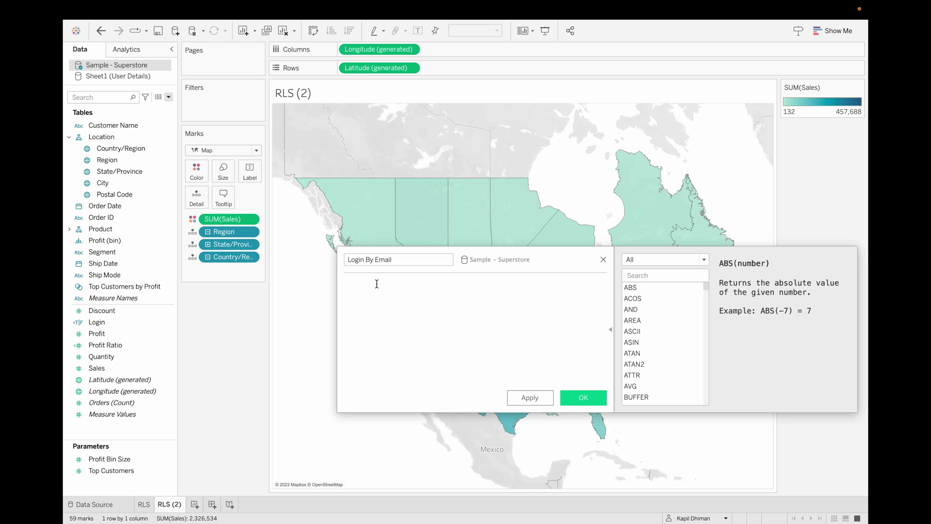
# Enter and save the Login By Email formula ATTR([Sheet1 (User Details)].[User Email]) = USERNAME()
pyautogui.write('user')
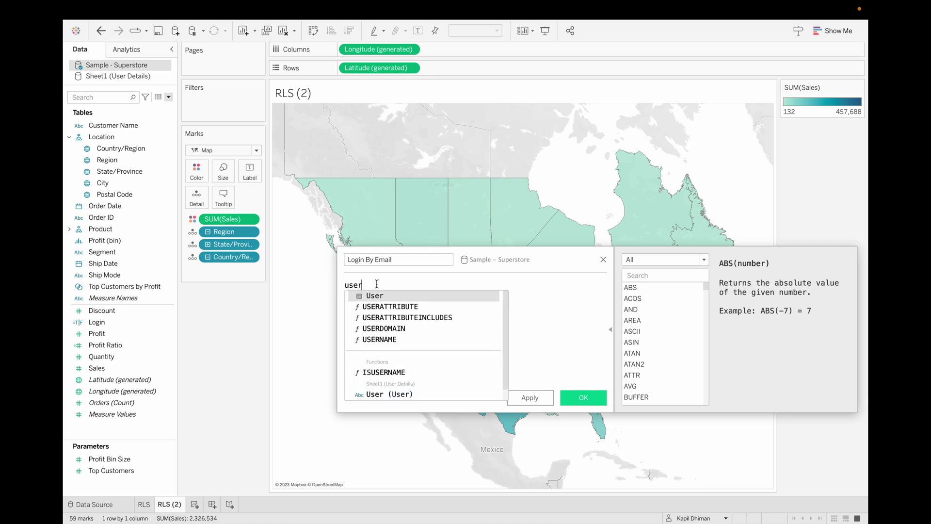
pyautogui.write(' e')
pyautogui.press('Return')
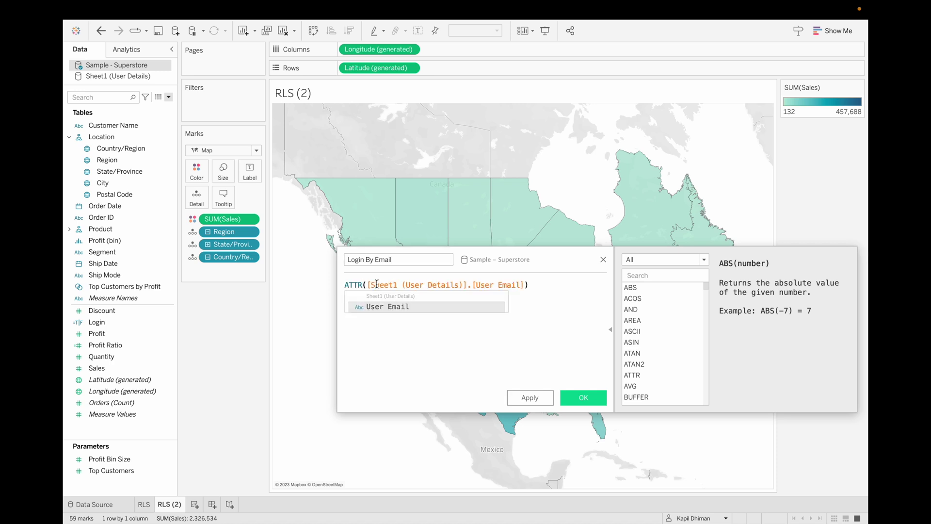
pyautogui.write('= ')
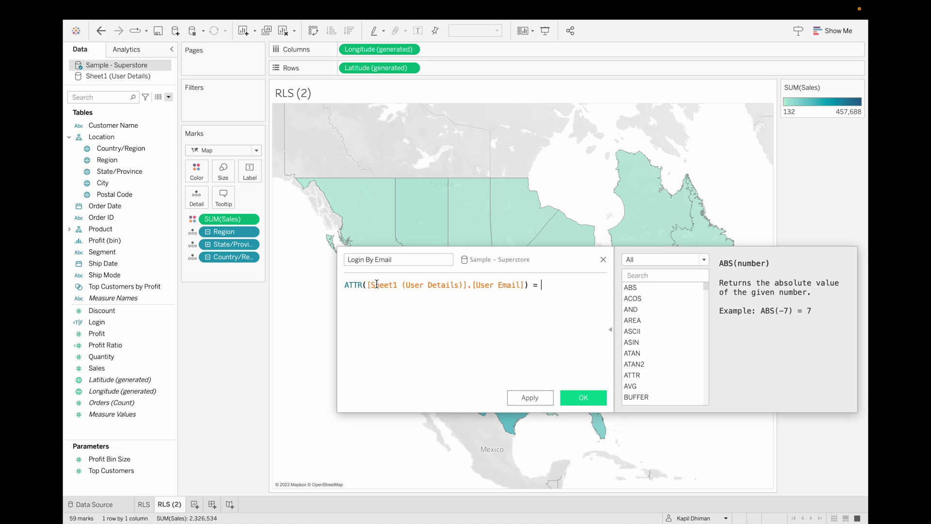
pyautogui.write('user')
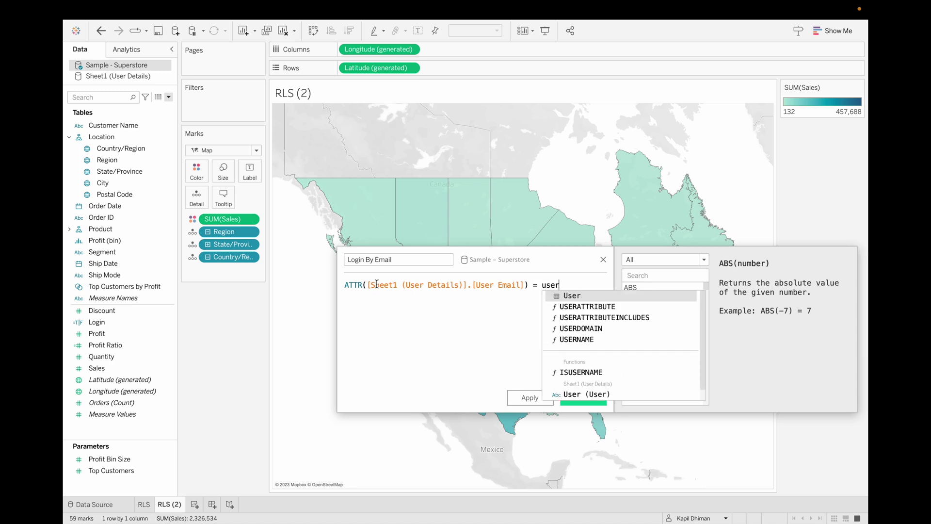
pyautogui.write('nam')
pyautogui.press('Return')
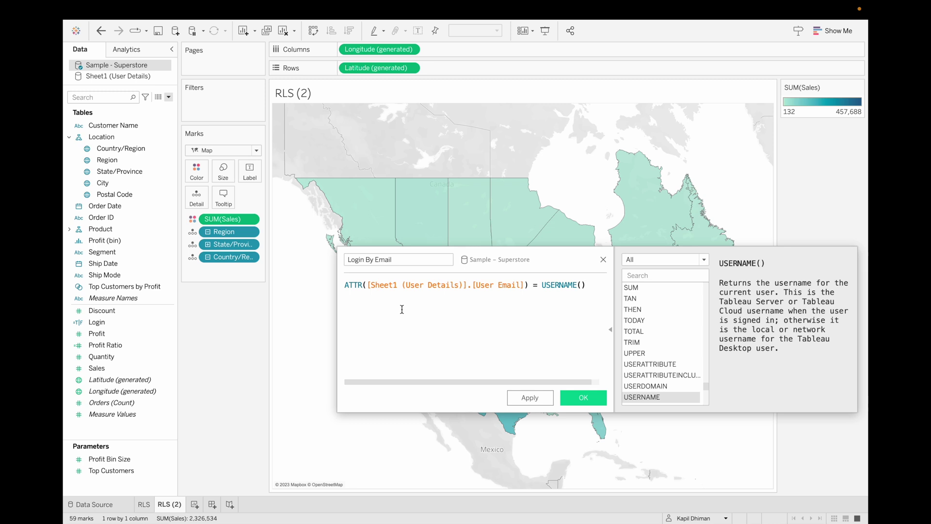
pyautogui.click(563, 284)
pyautogui.click(583, 398)
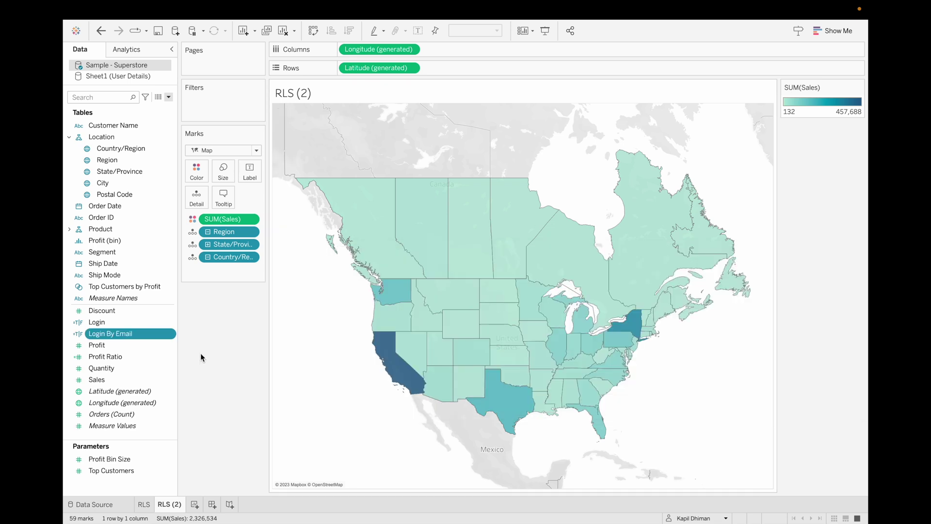
# Filter the RLS (2) map to Login By Email values of True
pyautogui.moveTo(137, 320); pyautogui.dragTo(223, 110)
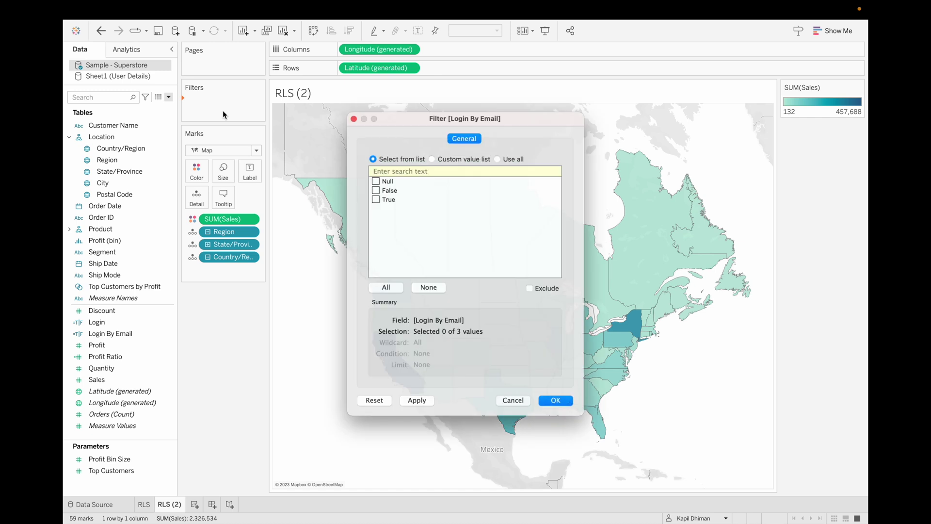
pyautogui.click(370, 195)
pyautogui.click(563, 412)
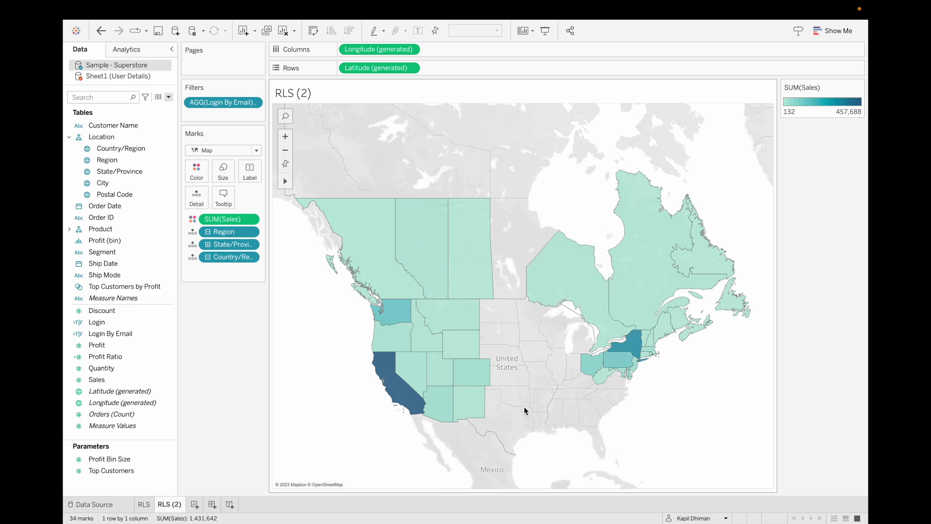
# Switch to the User Details spreadsheet in WPS Office, check the signed-in user's assigned regions, and return to the Tableau map
pyautogui.press('super+Tab')
pyautogui.click(168, 142)
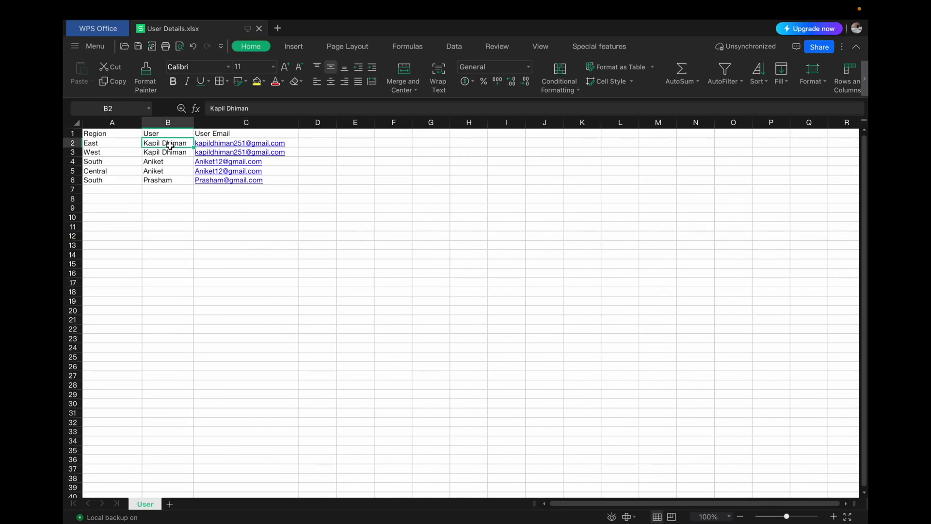
pyautogui.click(91, 142)
pyautogui.press('super+Tab')
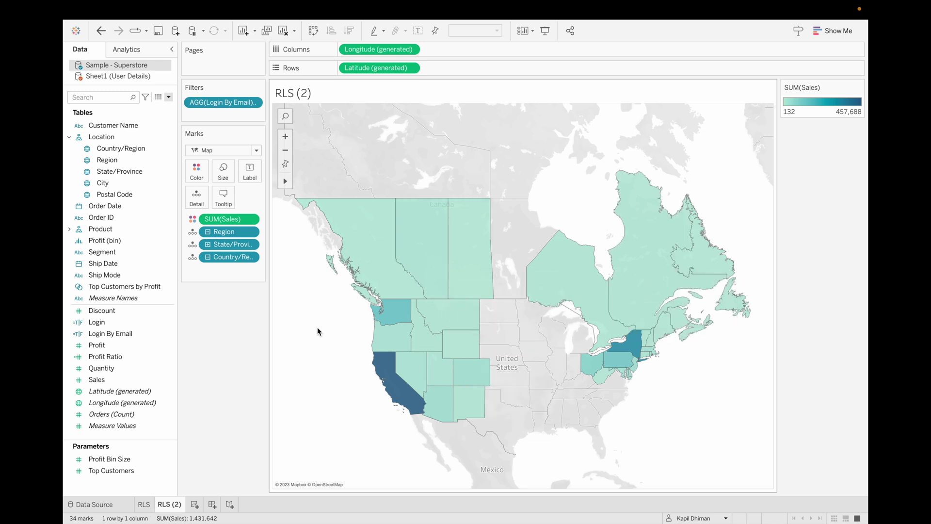
# Create a calculated field named IsFullName - Example, using the User function formula ISFULLNAME(ATTR([Sheet1 (User Details)].[User (User)]))
pyautogui.click(169, 97)
pyautogui.click(148, 108)
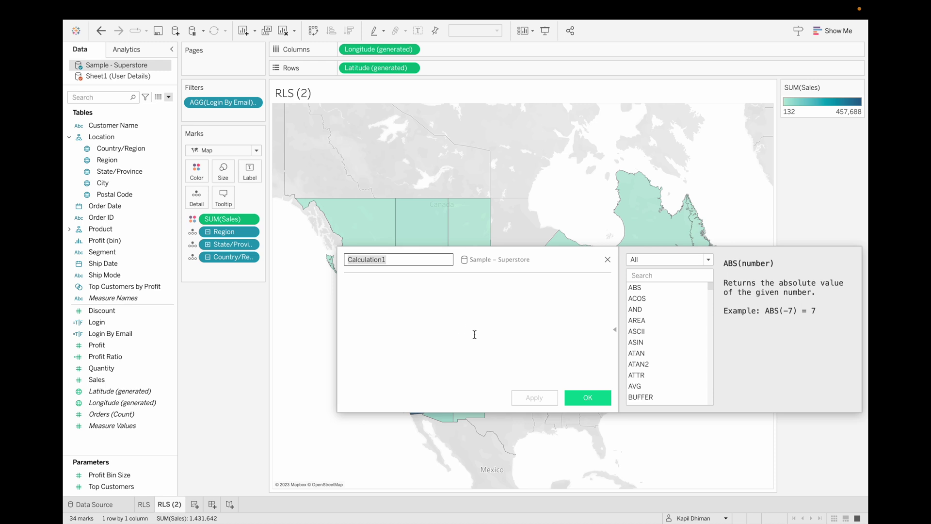
pyautogui.click(703, 260)
pyautogui.click(644, 329)
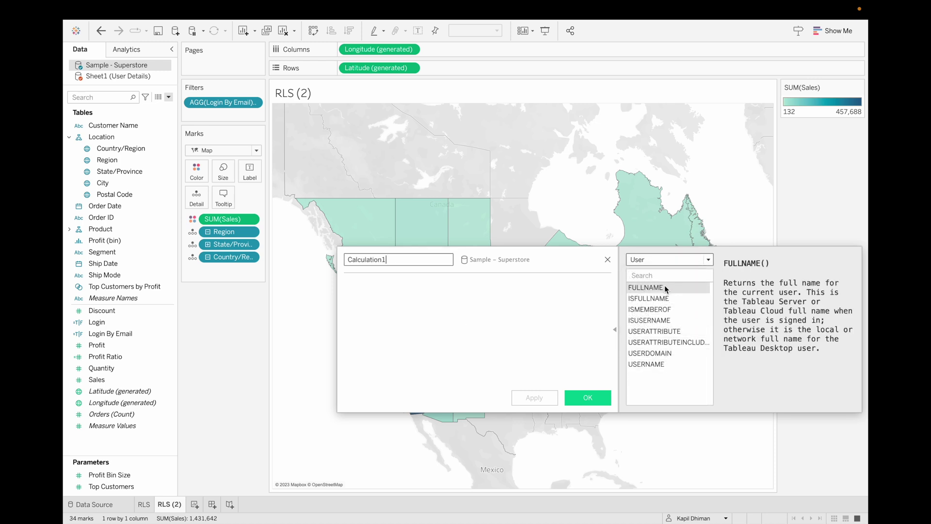
pyautogui.click(661, 363)
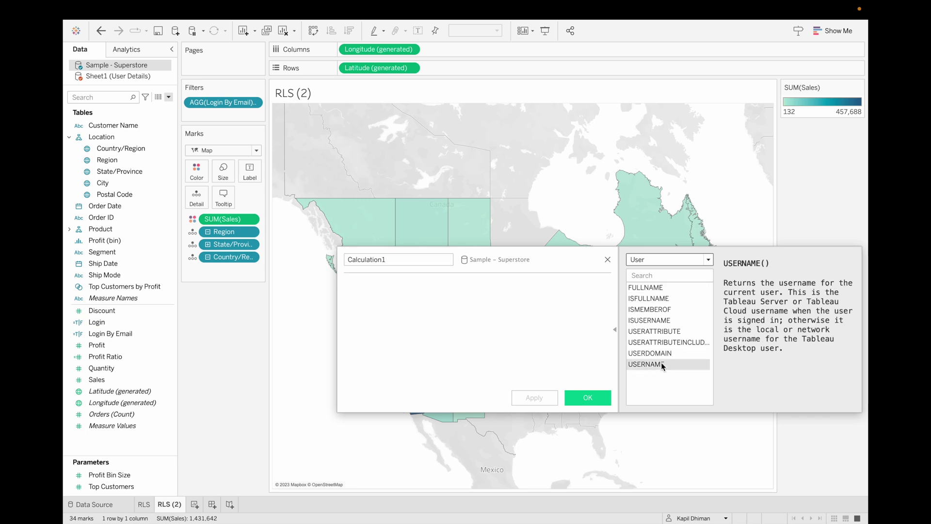
pyautogui.click(671, 299)
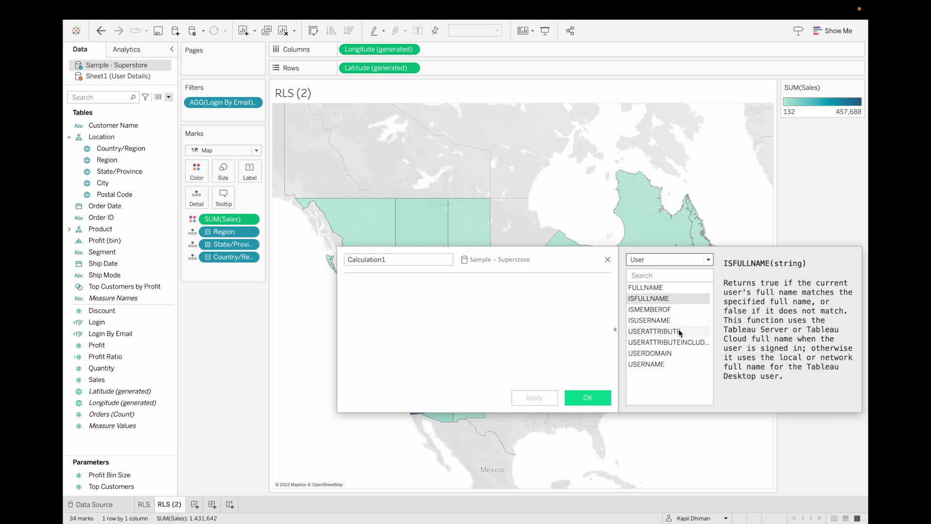
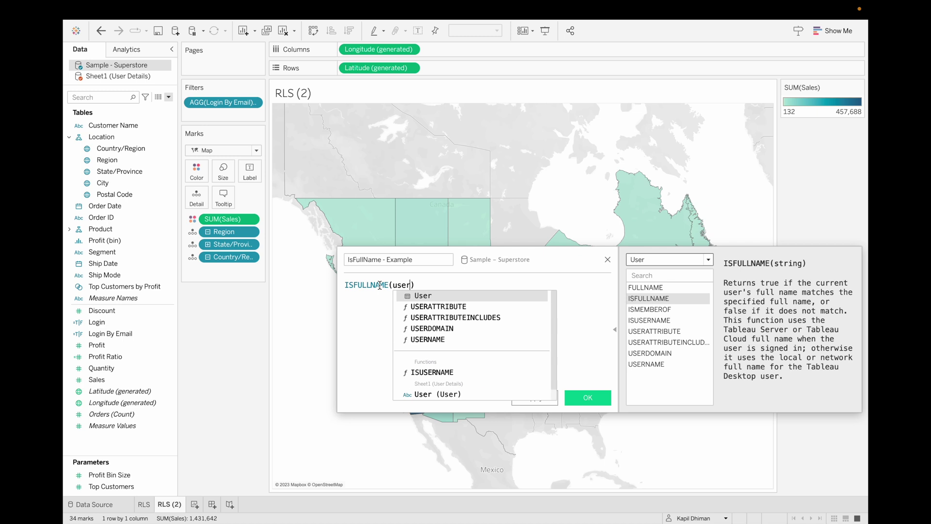
pyautogui.click(429, 394)
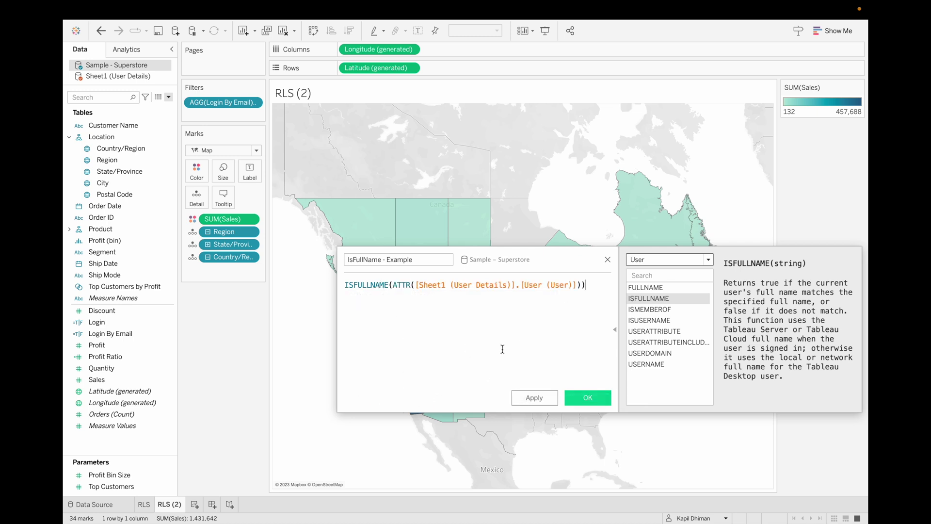
pyautogui.click(586, 399)
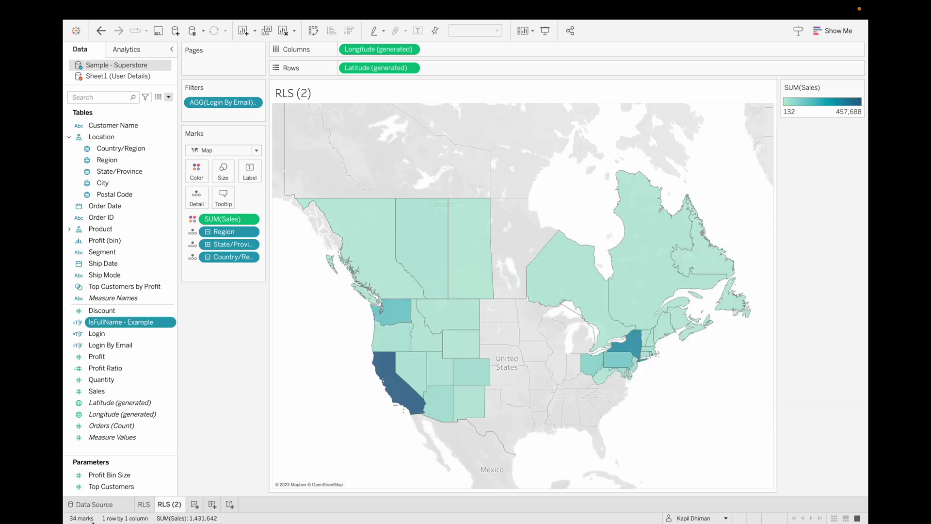
# Duplicate the RLS (2) sheet and remove the Login By Email filter from the copy
pyautogui.rightClick(168, 503)
pyautogui.click(216, 404)
pyautogui.moveTo(242, 102); pyautogui.dragTo(235, 319)
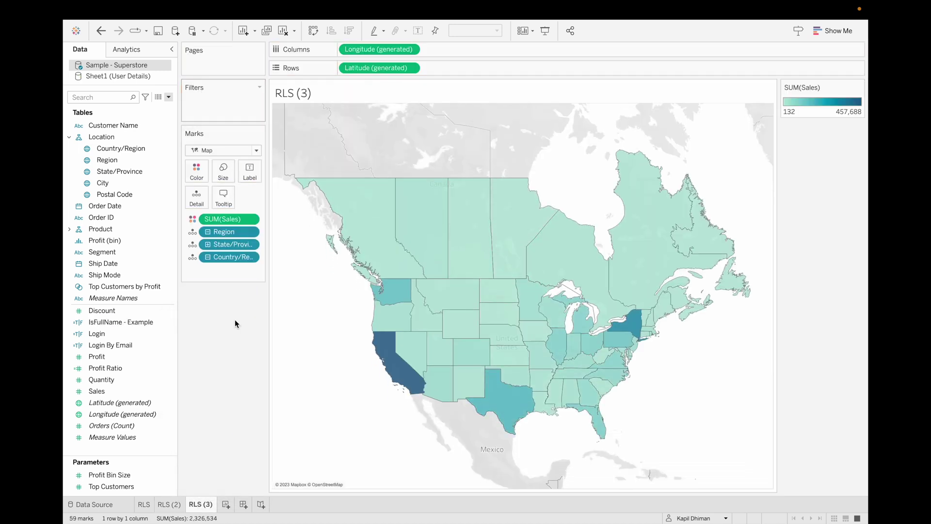
# Filter the RLS (3) map to IsFullName - Example values of True
pyautogui.click(147, 322)
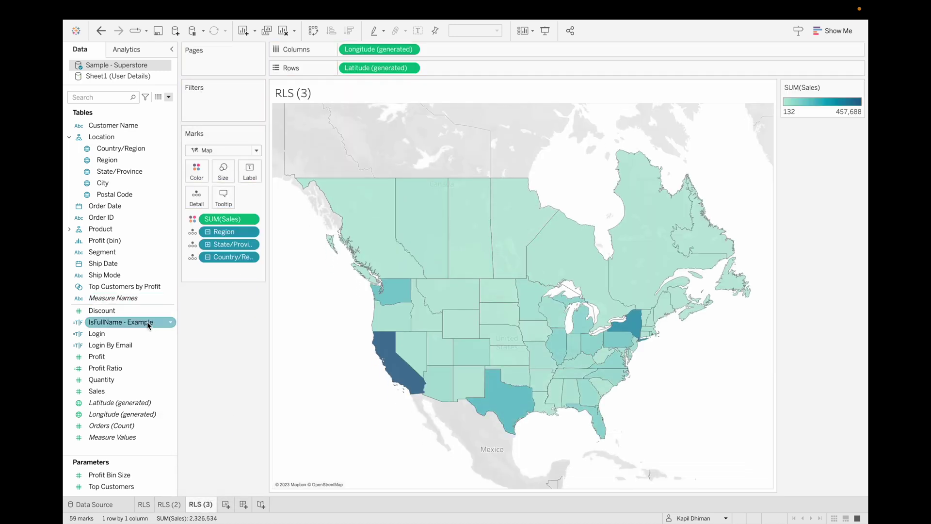
pyautogui.moveTo(147, 322); pyautogui.dragTo(234, 109)
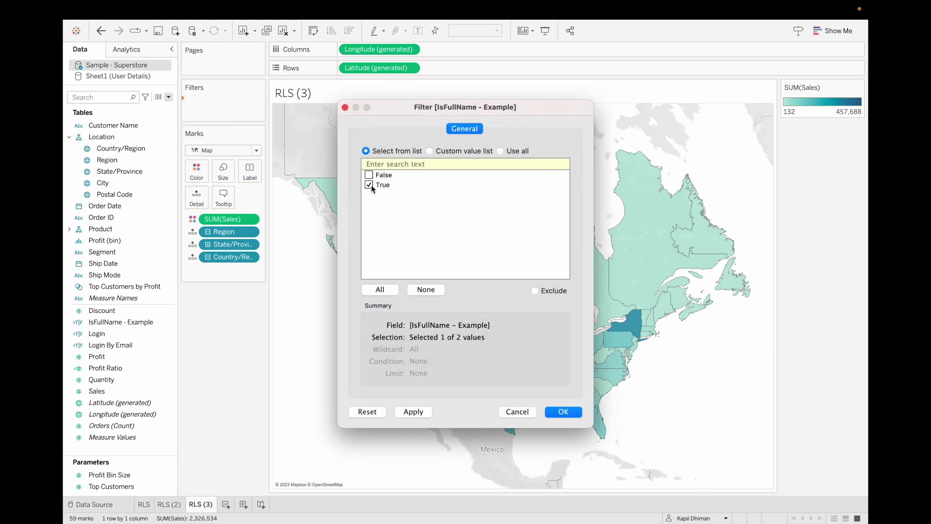
pyautogui.click(565, 411)
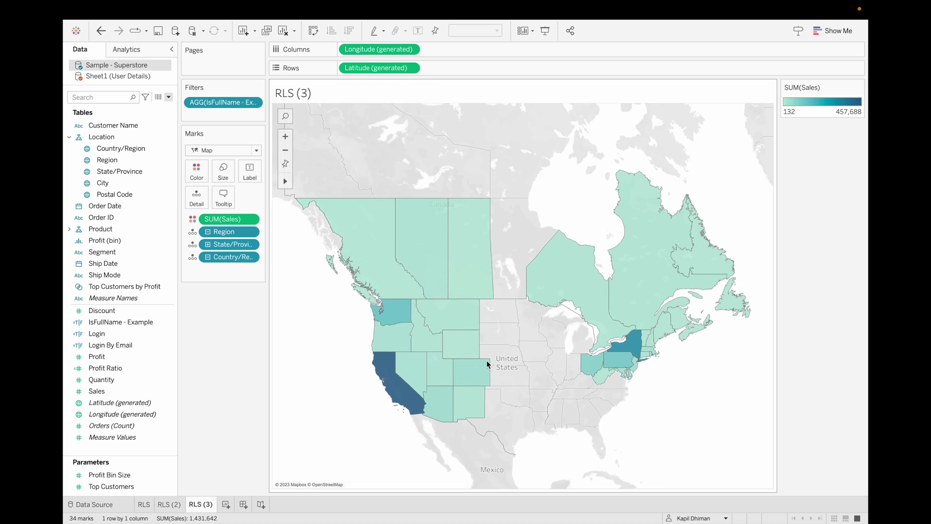
pyautogui.moveTo(406, 232)
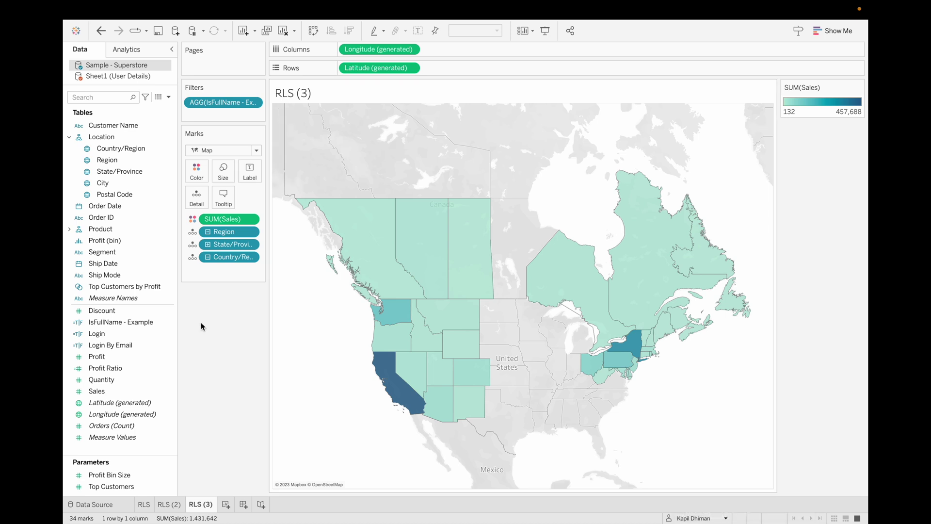
pyautogui.click(133, 186)
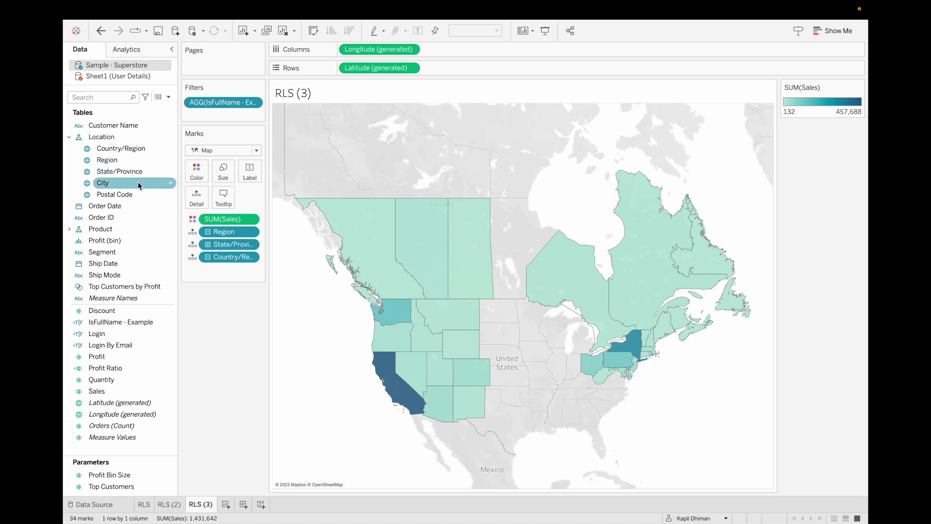
# Try to wrap the IsFullName - Example formula in LOWER(), and close the calculation without saving
pyautogui.rightClick(168, 323)
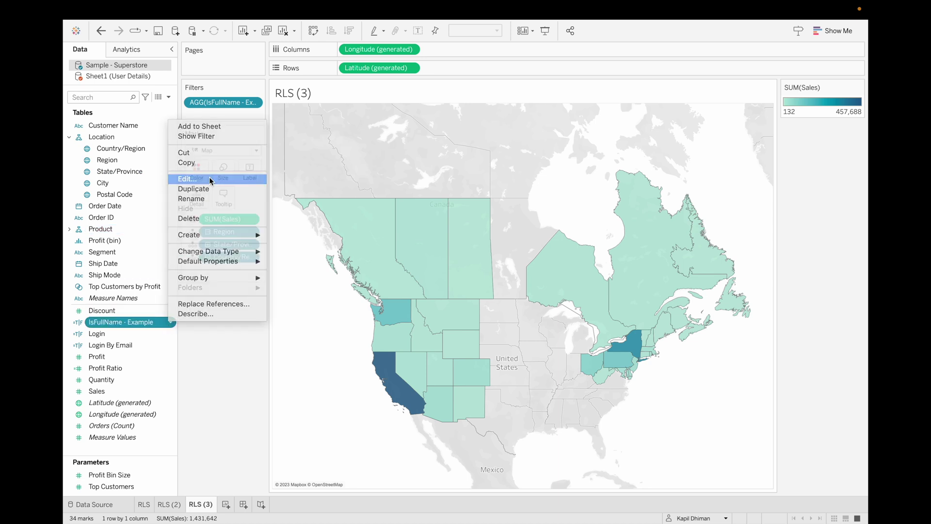
pyautogui.click(211, 180)
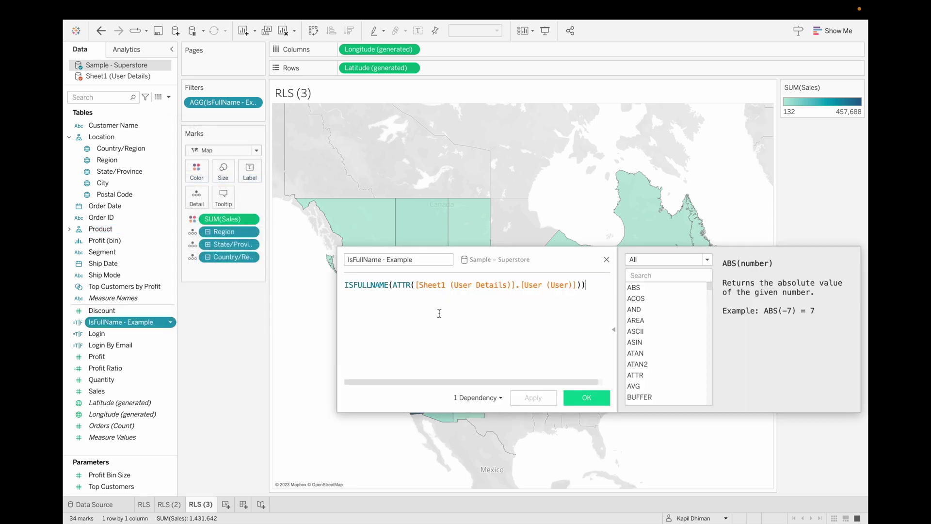
pyautogui.click(344, 284)
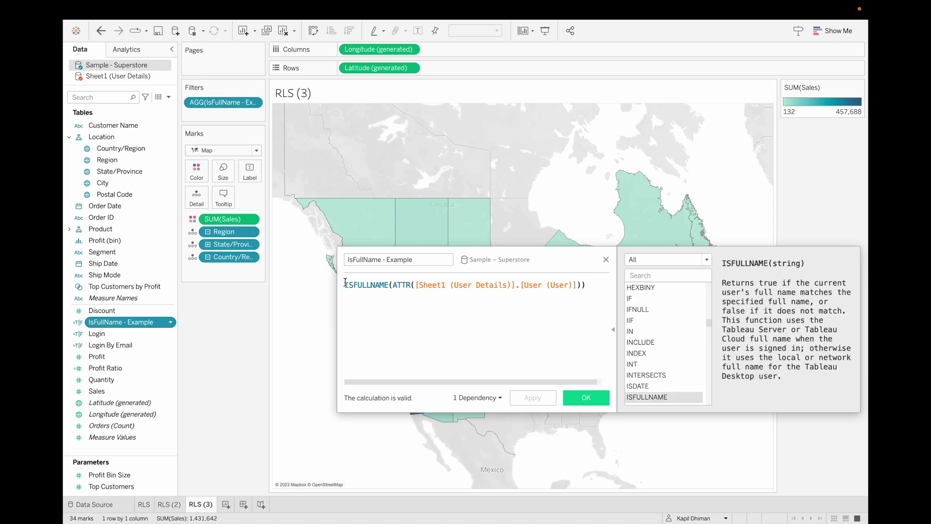
pyautogui.write('lower')
pyautogui.press('Return')
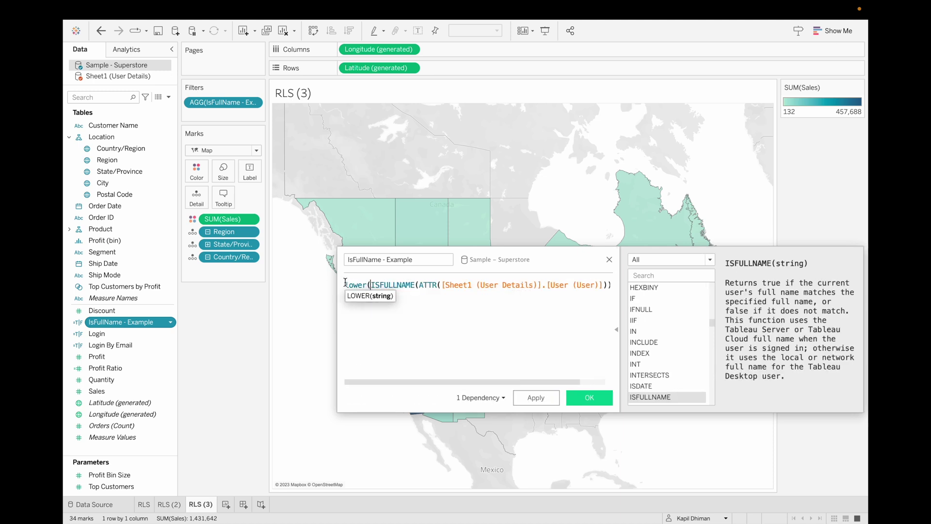
pyautogui.press('End')
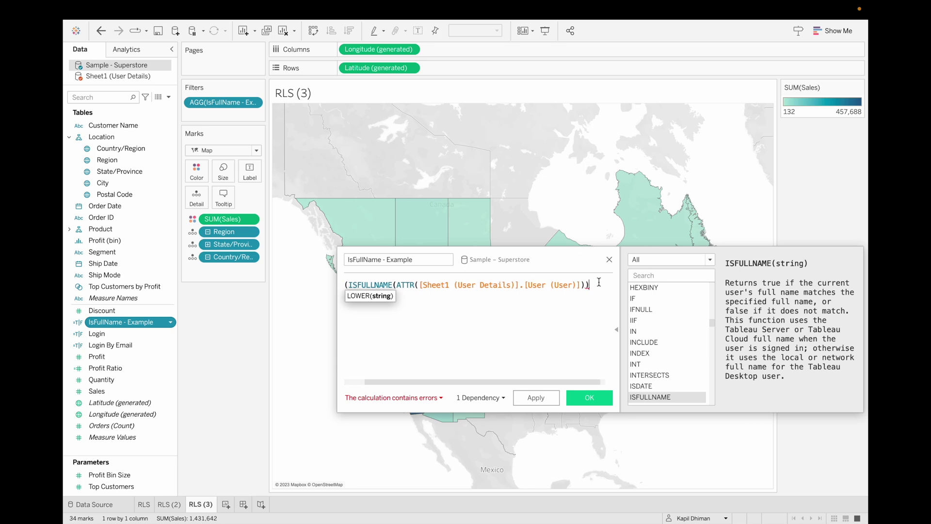
pyautogui.write(')')
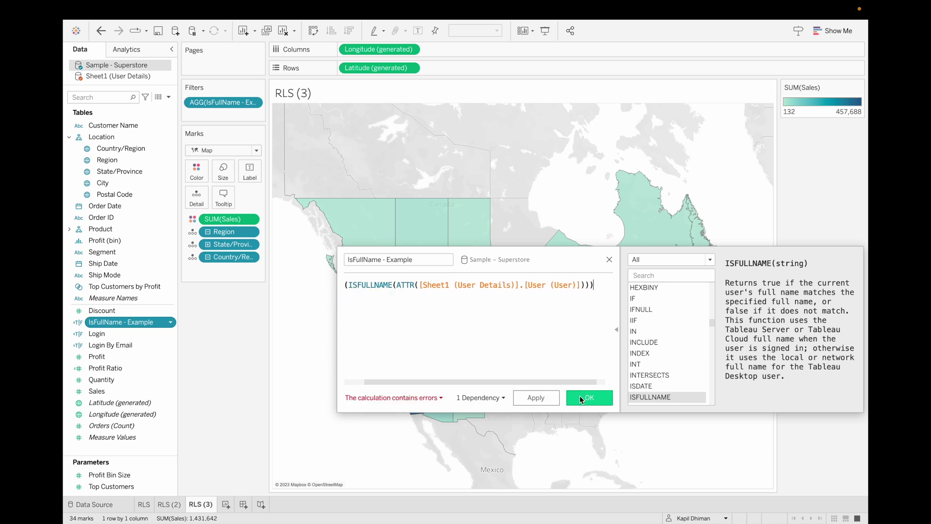
pyautogui.click(609, 261)
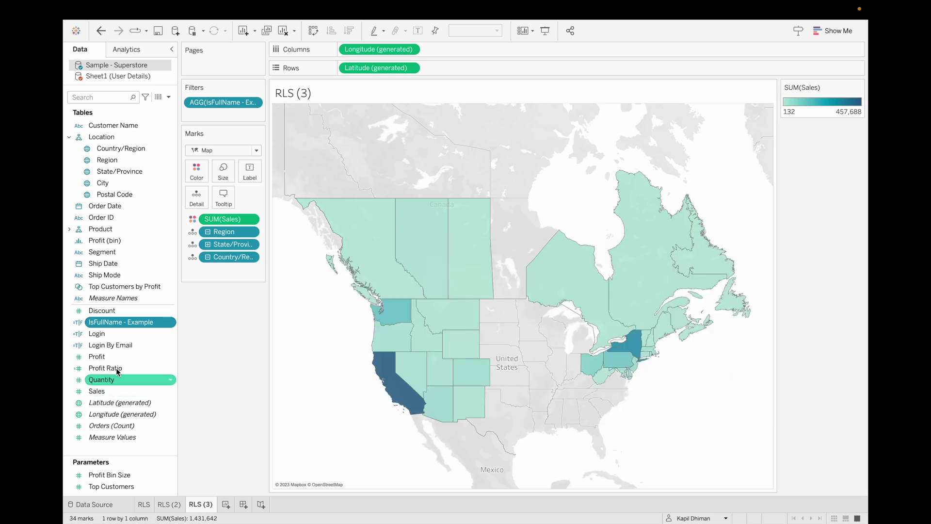
# Edit the Login calculation to UPPER(ATTR([Sheet1 (User Details)].[User (User)])) = UPPER(FULLNAME()) and save it
pyautogui.click(175, 337)
pyautogui.click(170, 333)
pyautogui.click(199, 165)
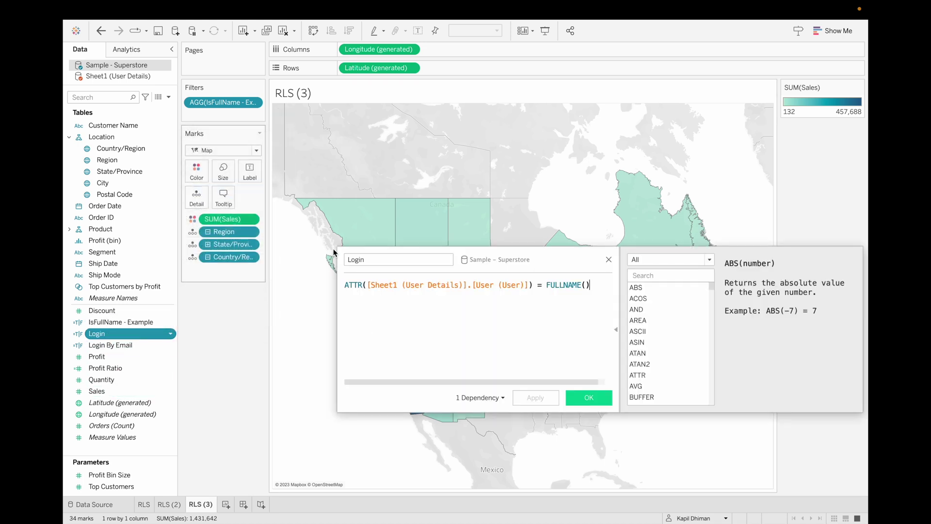
pyautogui.click(346, 284)
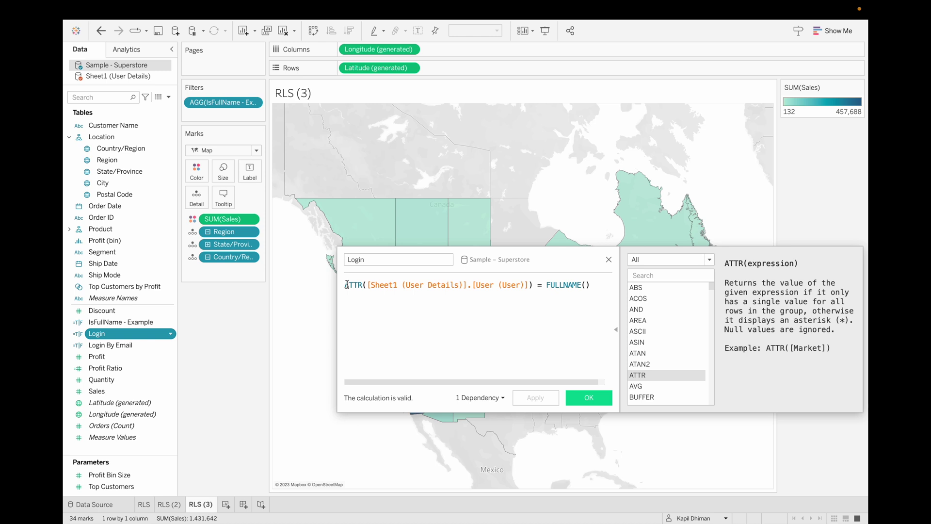
pyautogui.write('upper')
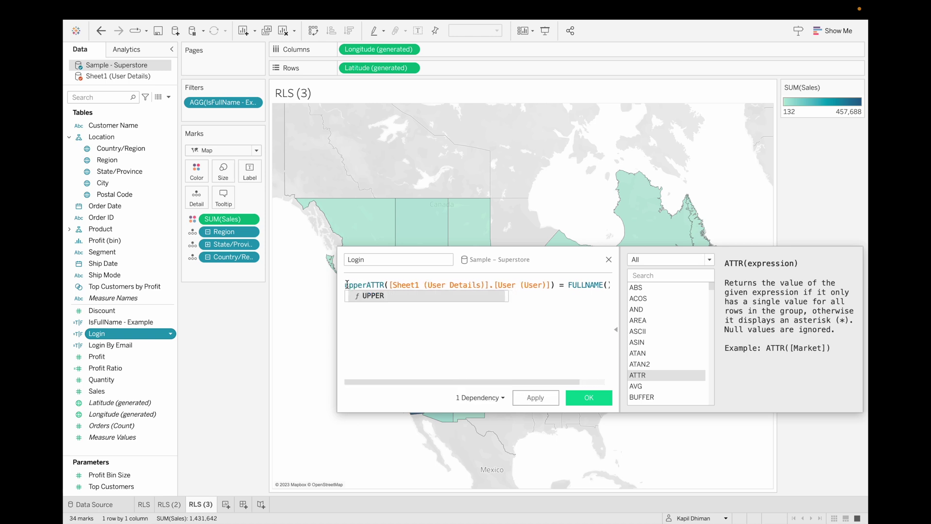
pyautogui.write('(')
pyautogui.click(561, 285)
pyautogui.write(')')
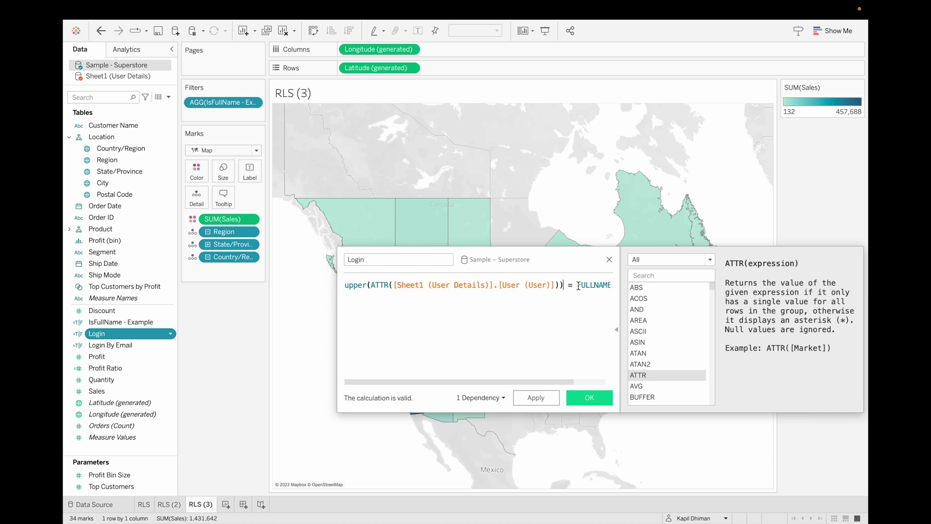
pyautogui.click(578, 286)
pyautogui.write('upper(')
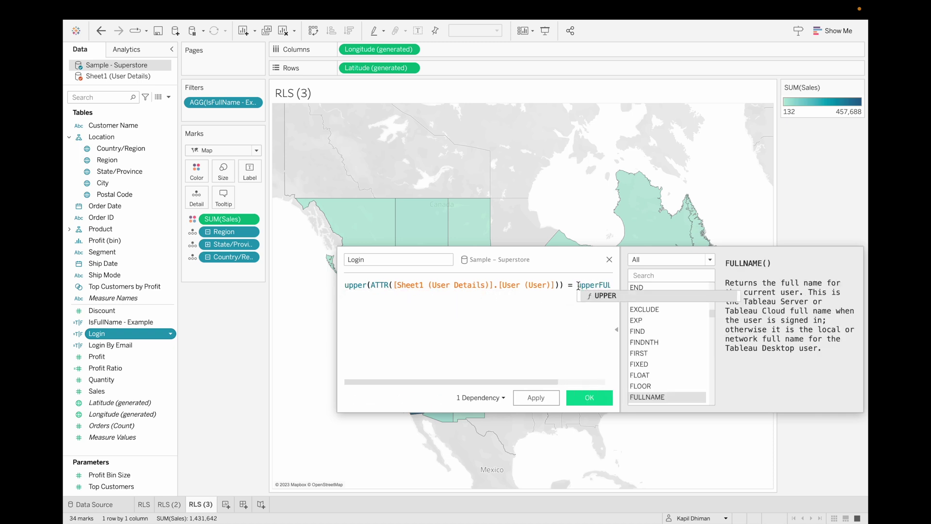
pyautogui.press('End')
pyautogui.write(')')
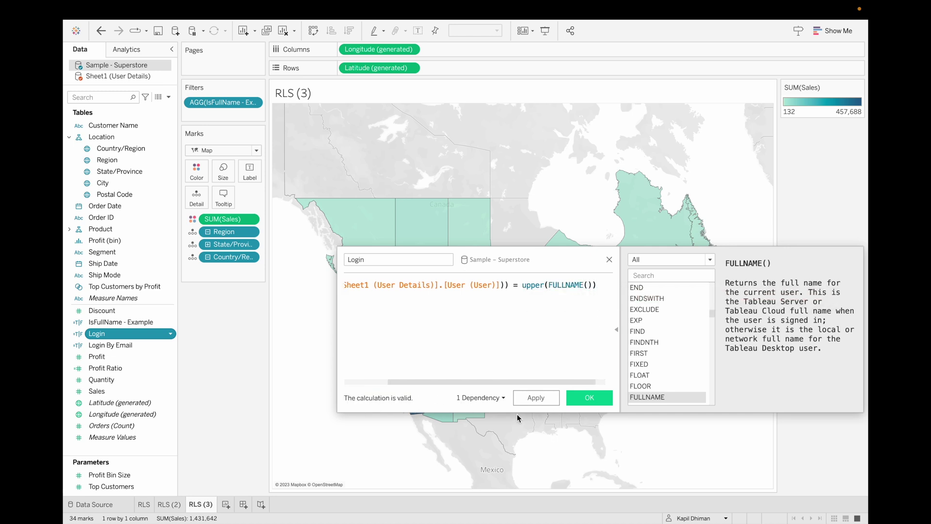
pyautogui.click(594, 399)
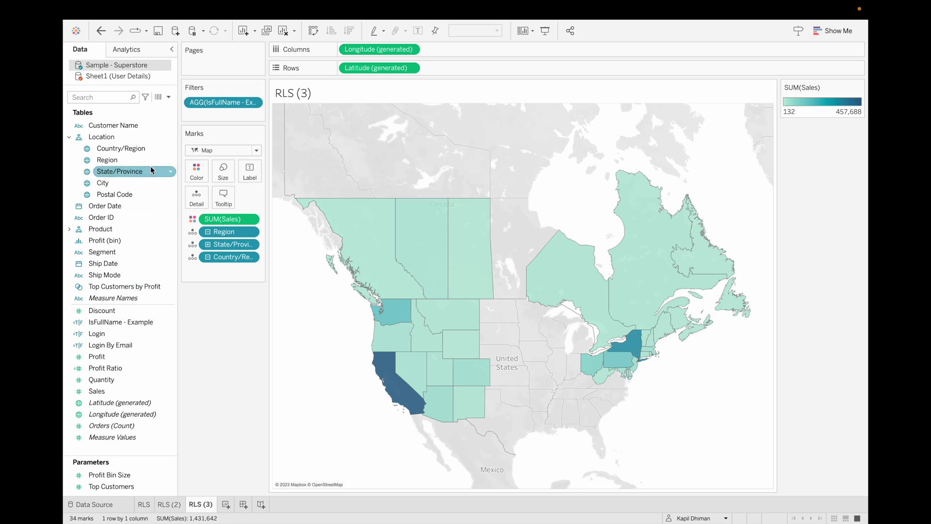
# Start a new calculated field and review the descriptions of the User functions ISMEMBEROF and USERDOMAIN
pyautogui.click(169, 97)
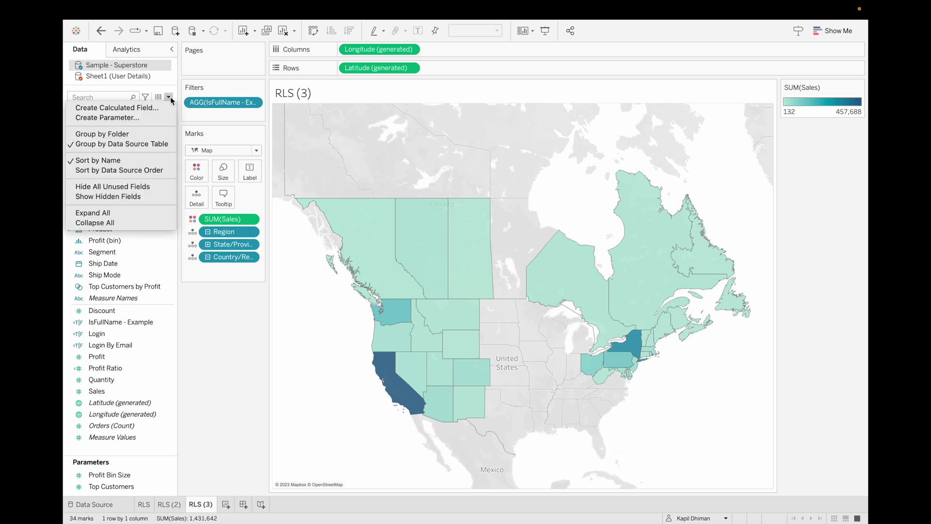
pyautogui.click(151, 113)
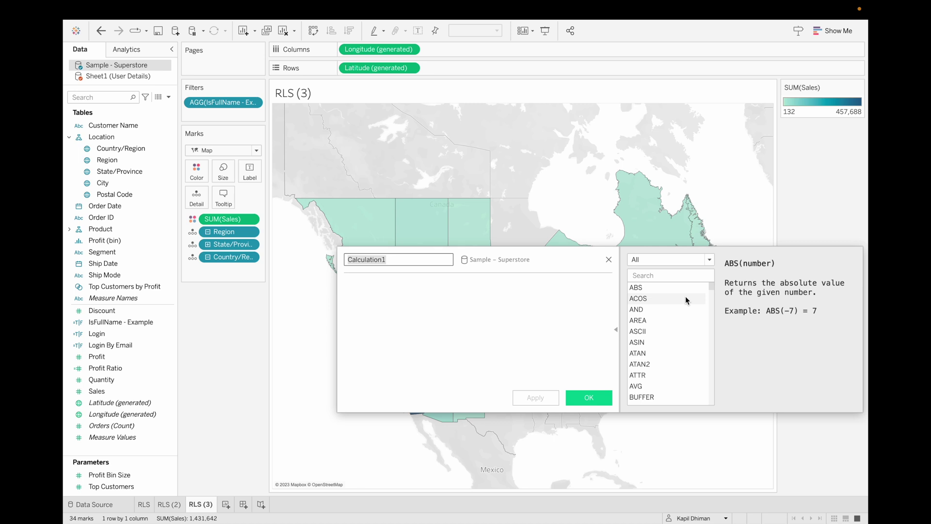
pyautogui.click(709, 260)
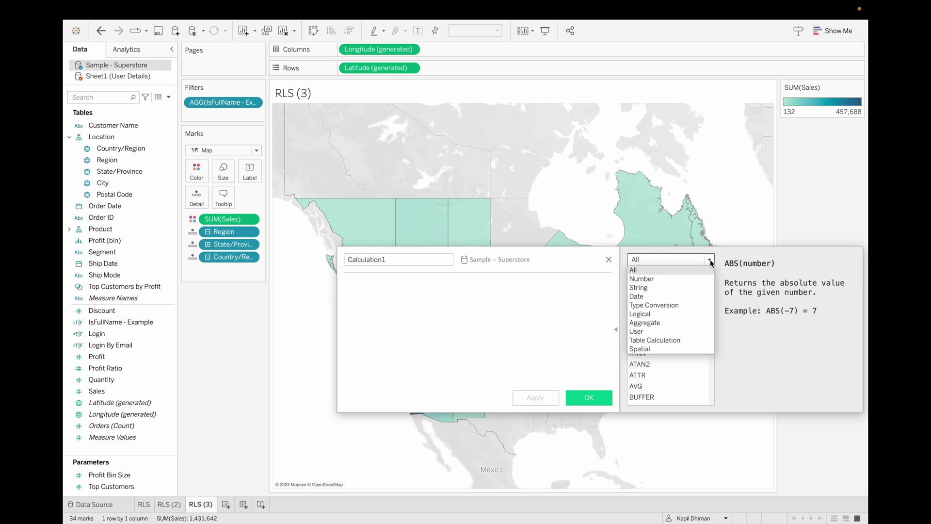
pyautogui.click(656, 330)
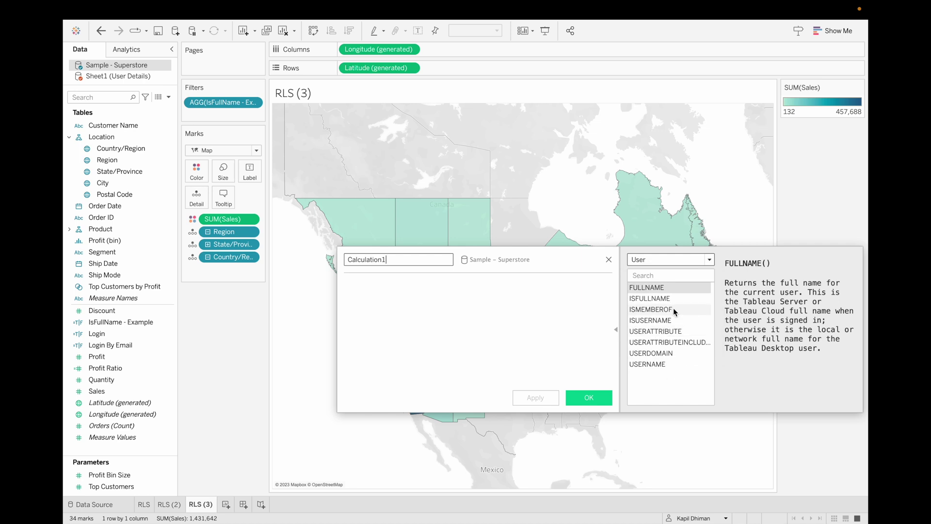
pyautogui.click(676, 309)
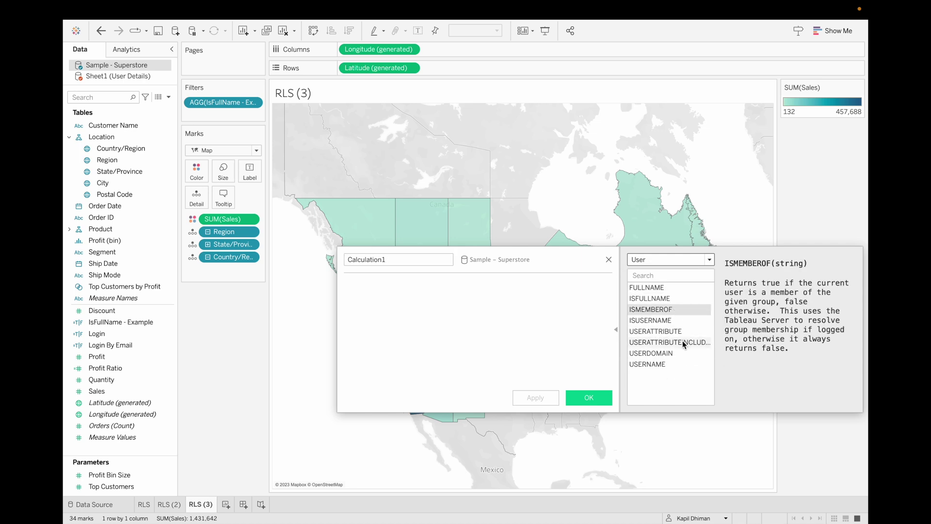
pyautogui.click(673, 354)
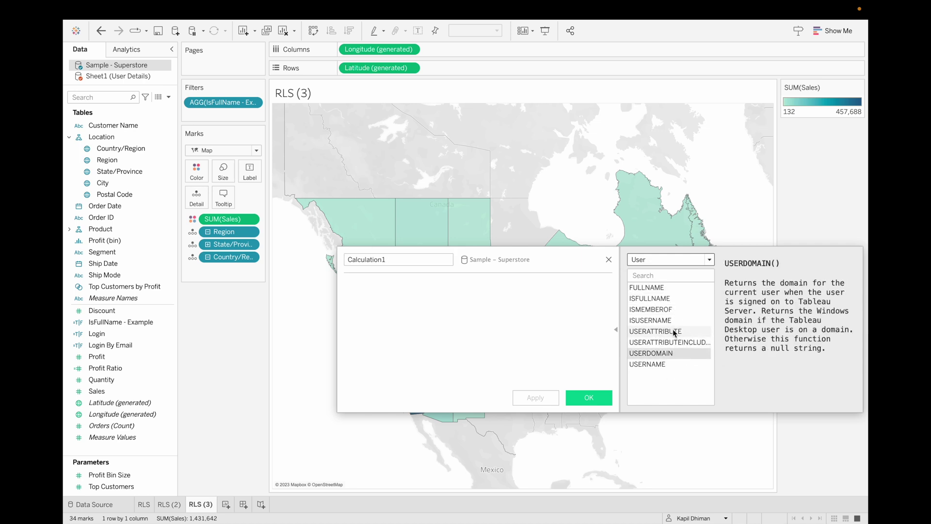
pyautogui.click(665, 311)
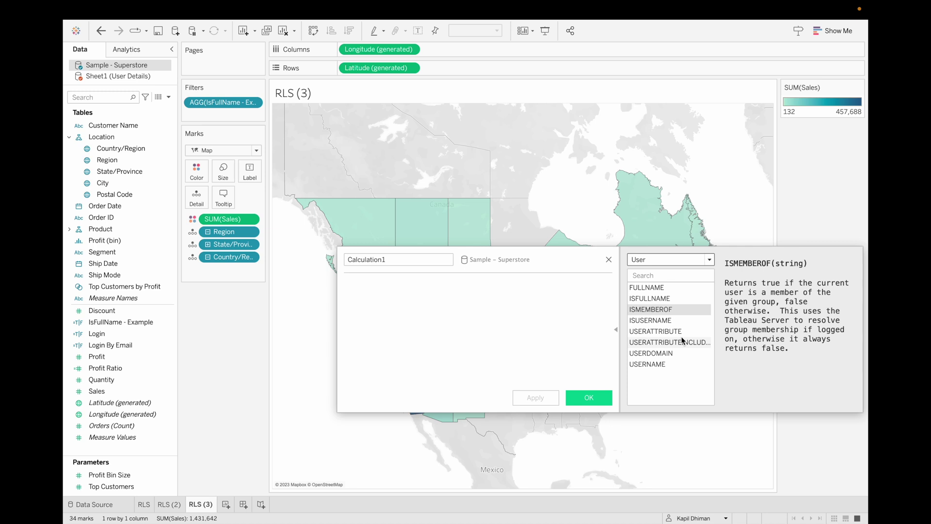
pyautogui.click(676, 352)
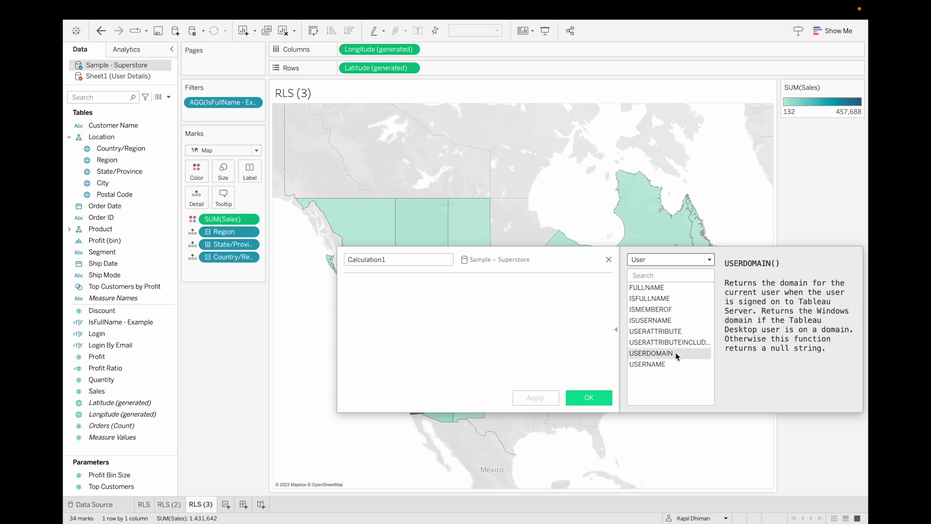
# Name the new calculated field UserDomain, give it the formula USERDOMAIN(), and save it
pyautogui.click(410, 263)
pyautogui.doubleClick(410, 263)
pyautogui.write('User')
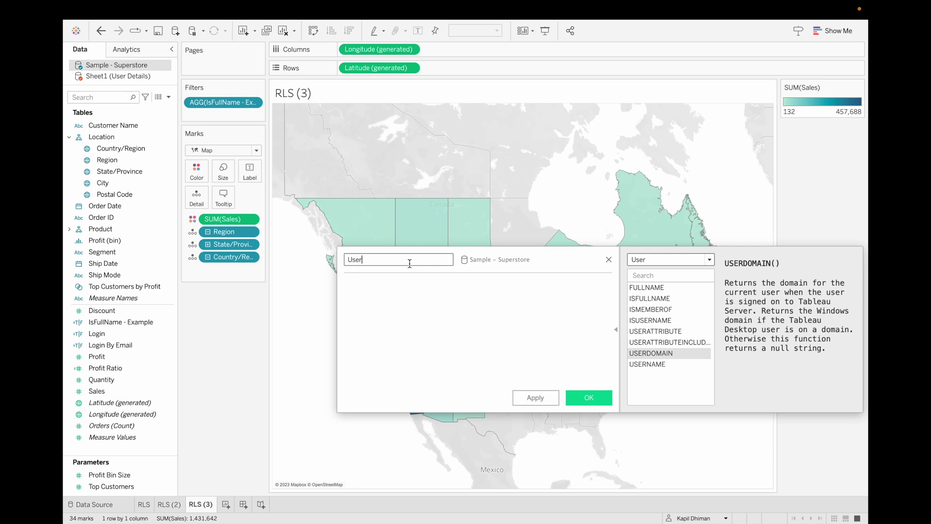
pyautogui.write('Domain')
pyautogui.click(369, 286)
pyautogui.write('user')
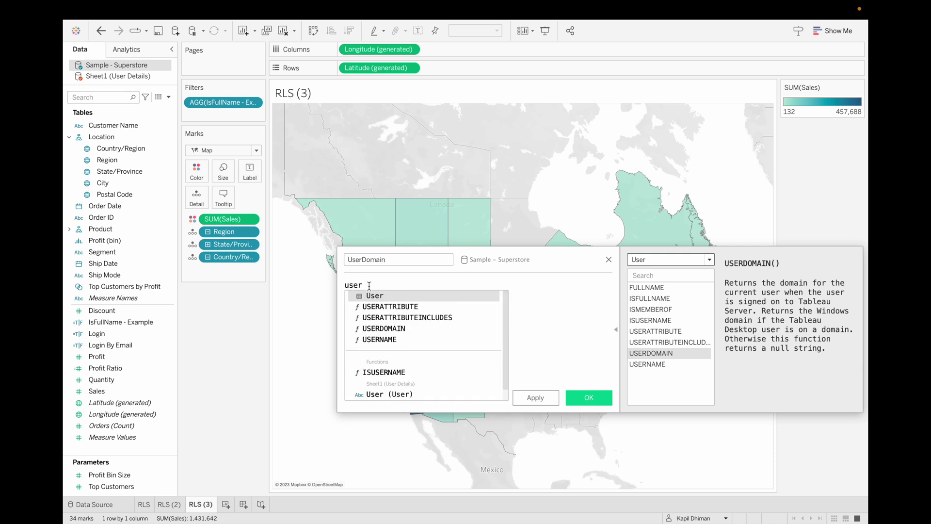
pyautogui.write('do')
pyautogui.press('Return')
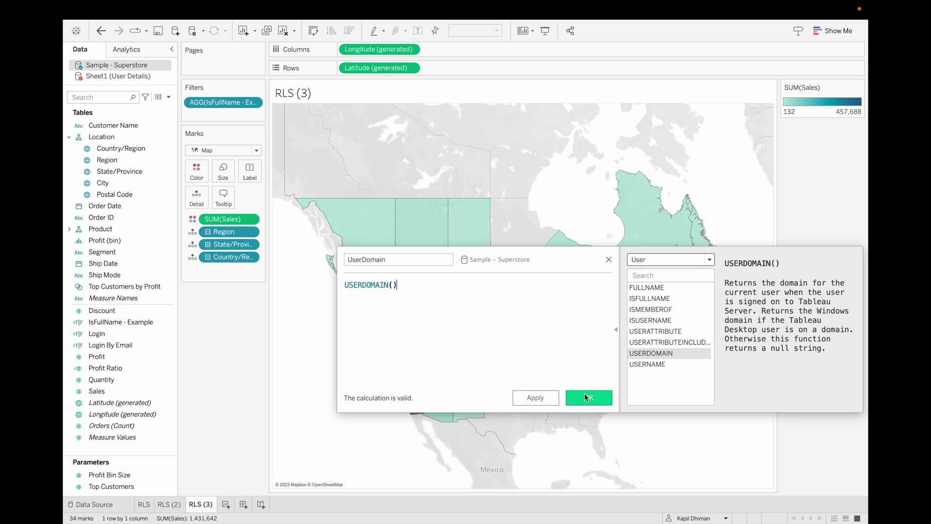
pyautogui.click(597, 401)
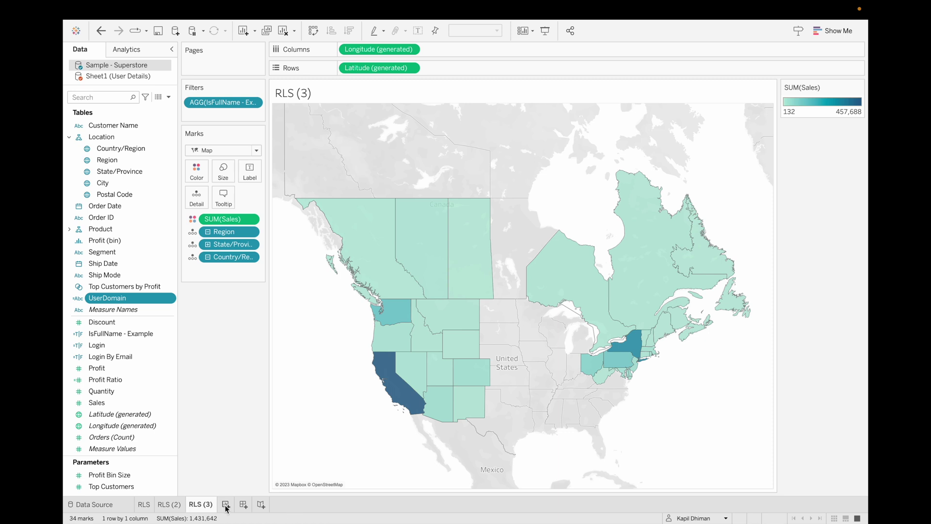
# Add a new worksheet and place Region and UserDomain on its rows
pyautogui.click(226, 505)
pyautogui.moveTo(118, 161); pyautogui.dragTo(396, 71)
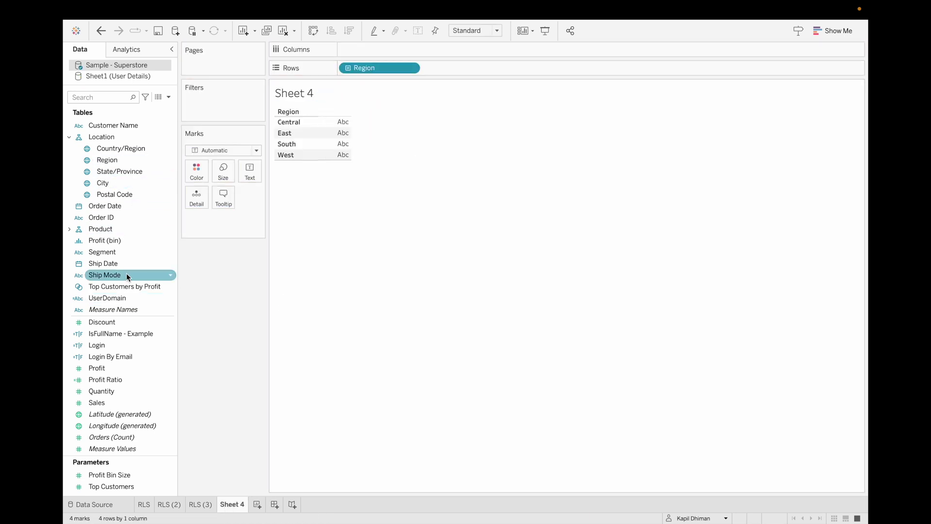
pyautogui.moveTo(124, 299); pyautogui.dragTo(469, 69)
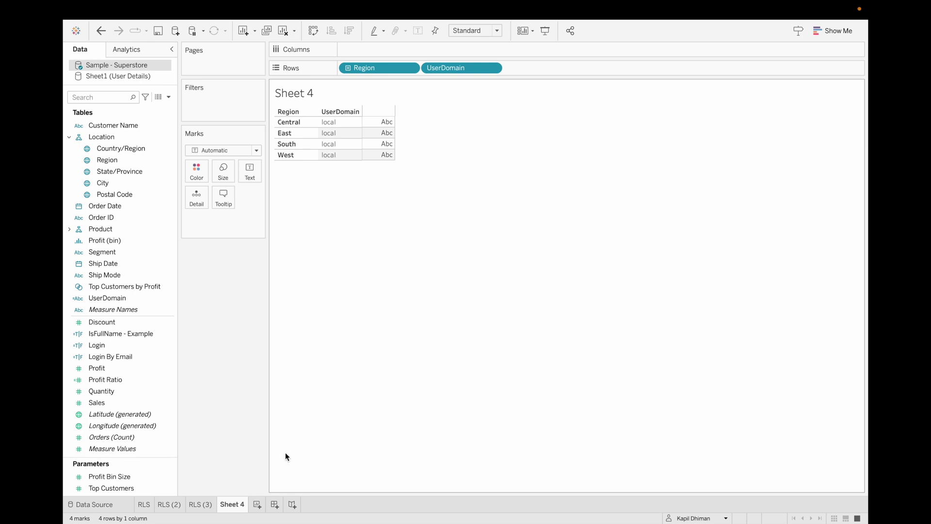
# Add another worksheet and rename it Region Names
pyautogui.click(258, 504)
pyautogui.doubleClick(261, 504)
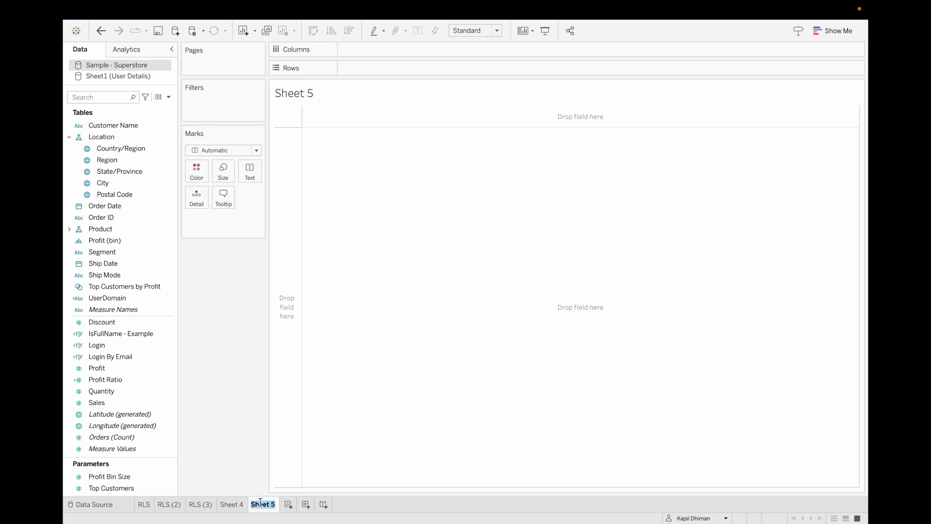
pyautogui.write('Region Names')
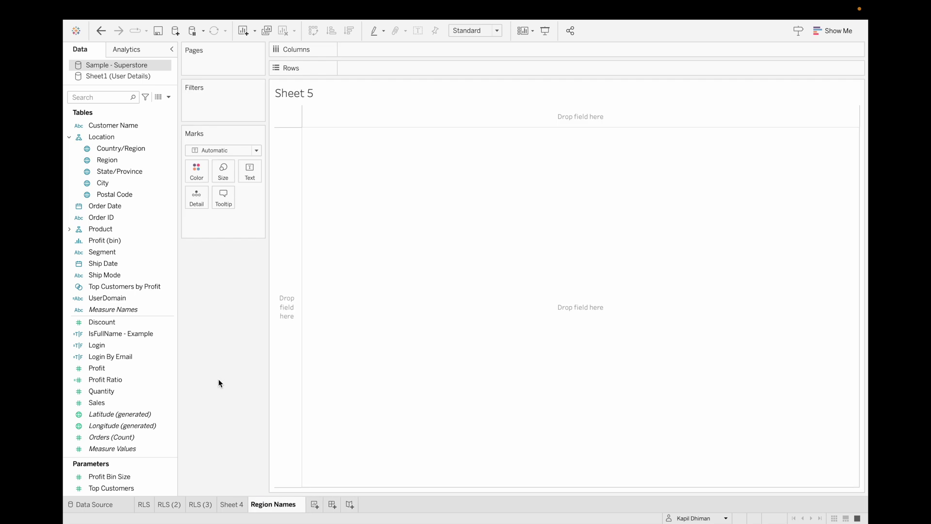
pyautogui.press('Return')
# Add Region to the Region Names sheet, swap it from rows to columns, and set the mark type to Polygon
pyautogui.moveTo(137, 161); pyautogui.dragTo(391, 71)
pyautogui.click(312, 31)
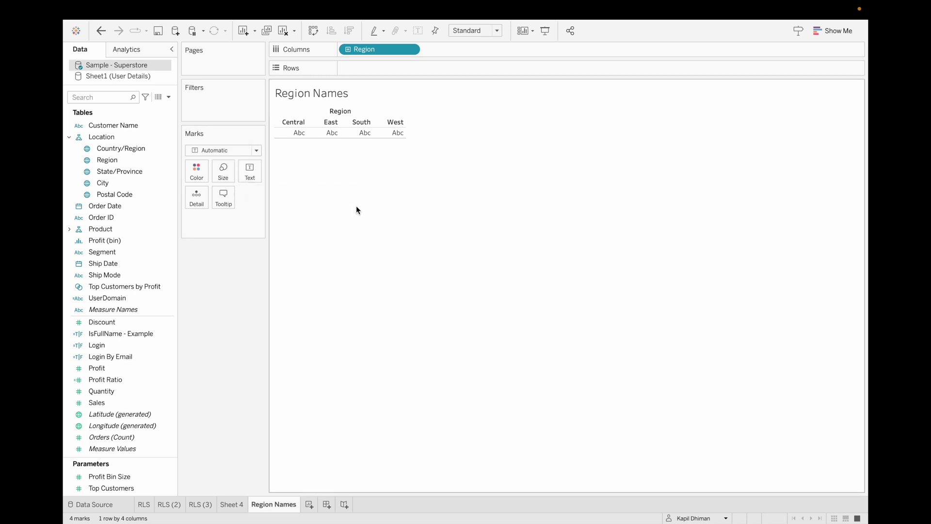
pyautogui.hotkey('ctrl', 'w')
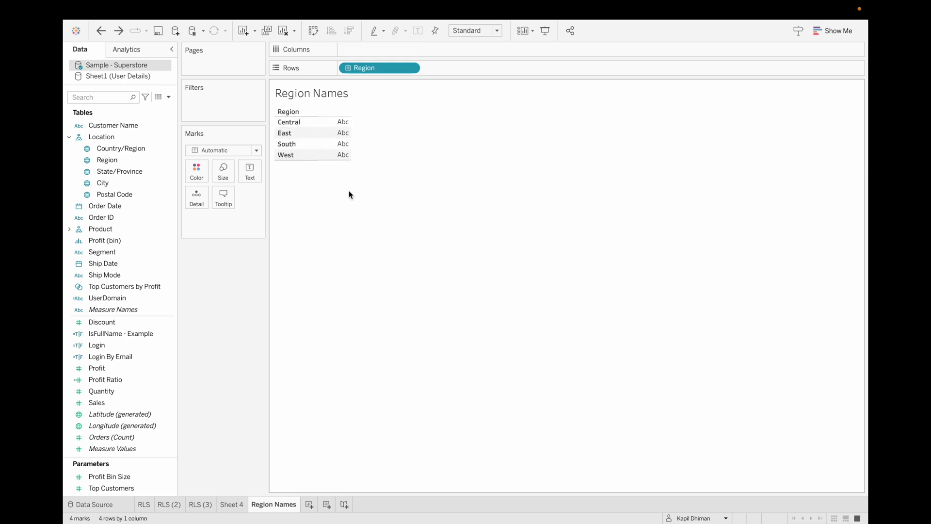
pyautogui.click(315, 33)
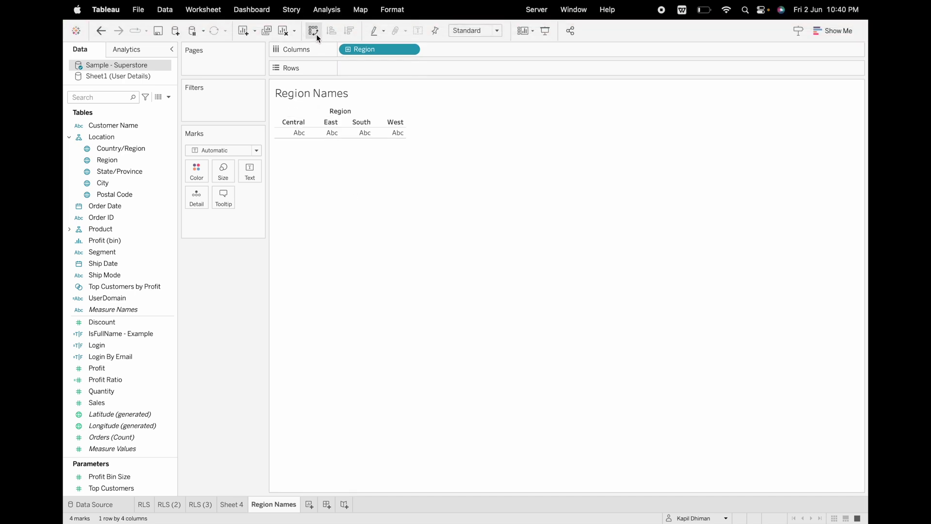
pyautogui.click(258, 152)
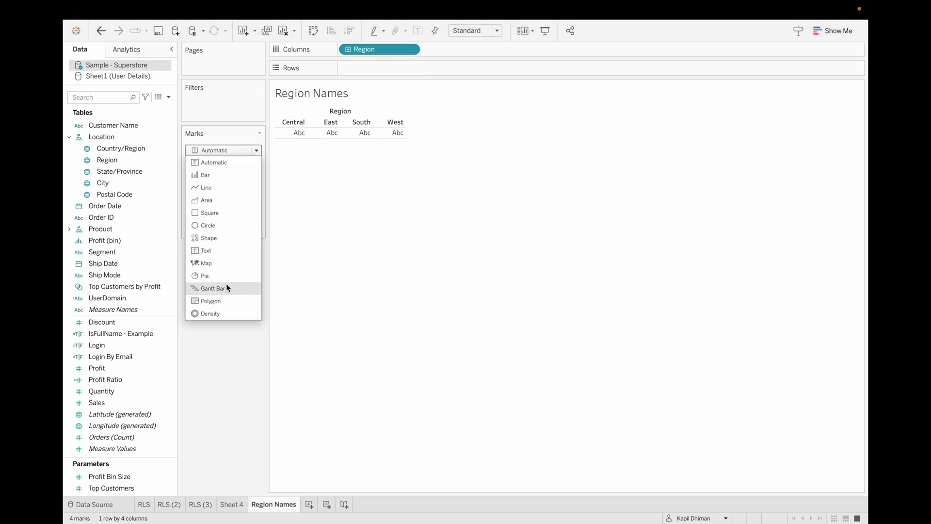
pyautogui.click(228, 299)
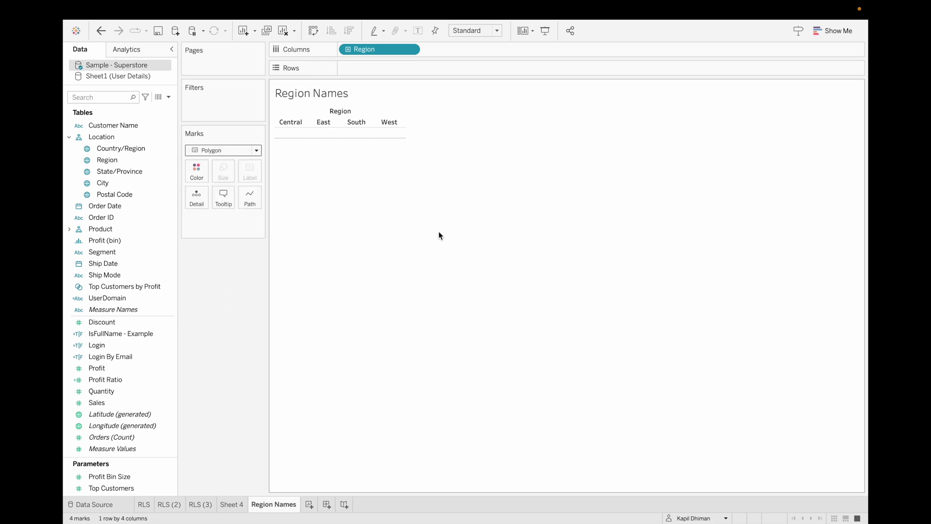
# Add a new worksheet with Region and State/Province on rows, and expand State/Province down to City
pyautogui.click(309, 505)
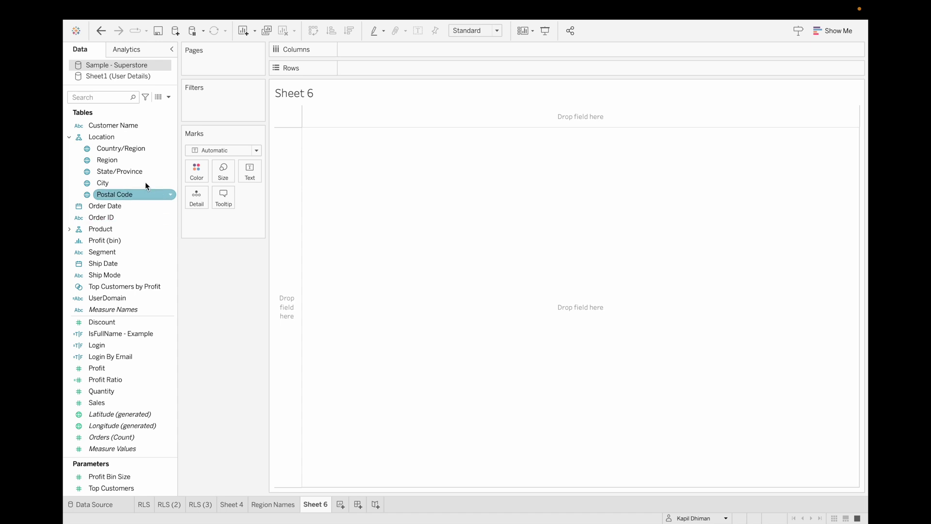
pyautogui.moveTo(132, 160); pyautogui.dragTo(389, 73)
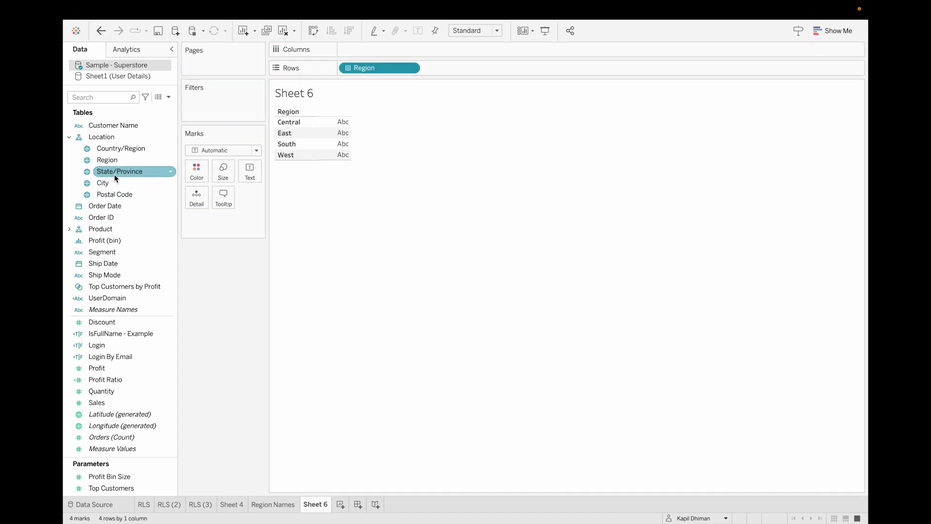
pyautogui.moveTo(119, 170); pyautogui.dragTo(350, 68)
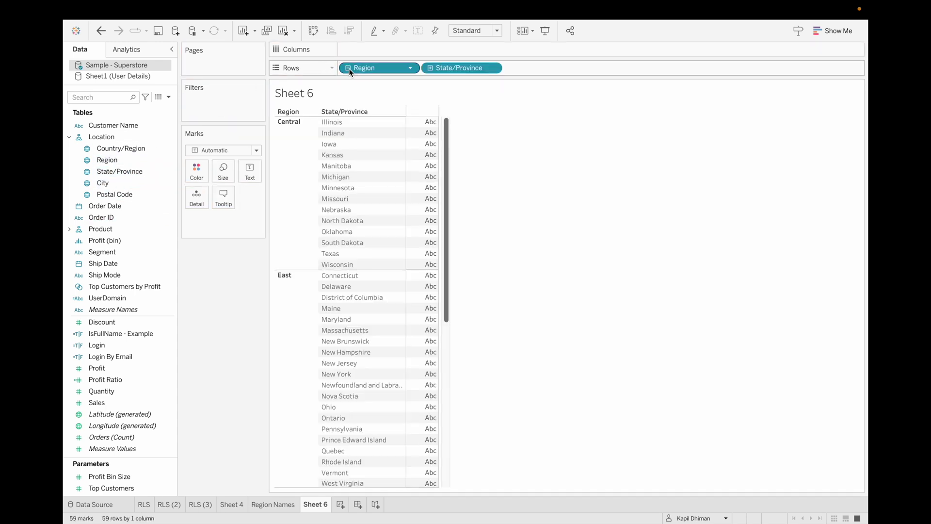
pyautogui.click(430, 68)
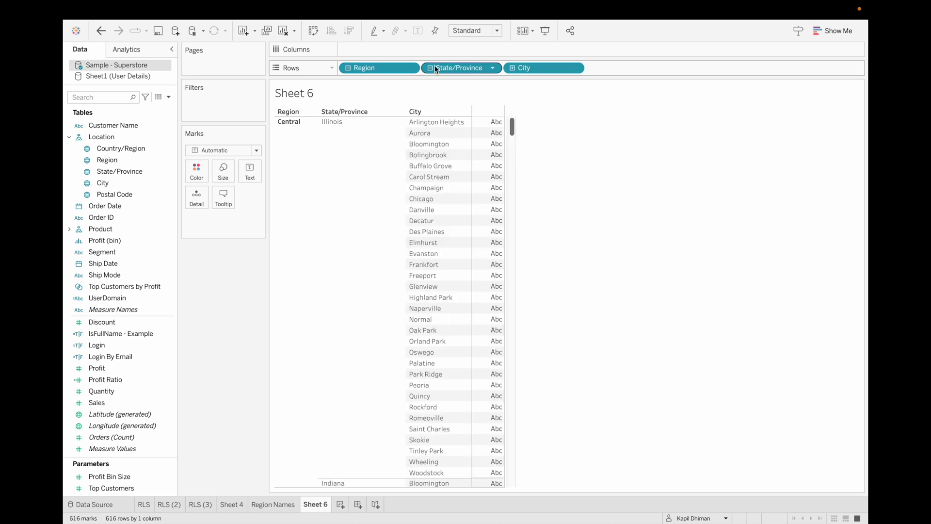
pyautogui.click(322, 308)
# Add Sales, Quantity, Profit and Orders (Count) as measures to the region, state and city table
pyautogui.doubleClick(127, 401)
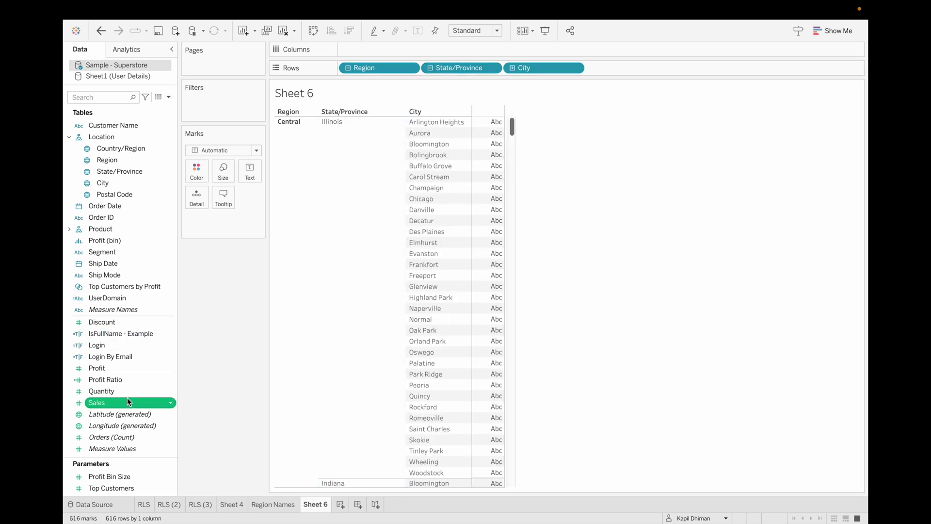
pyautogui.doubleClick(123, 390)
pyautogui.doubleClick(124, 368)
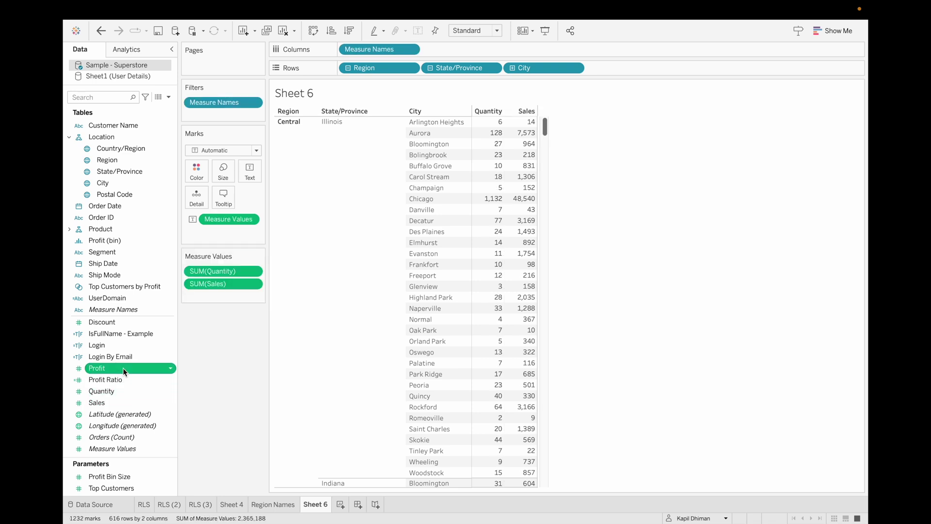
pyautogui.doubleClick(141, 435)
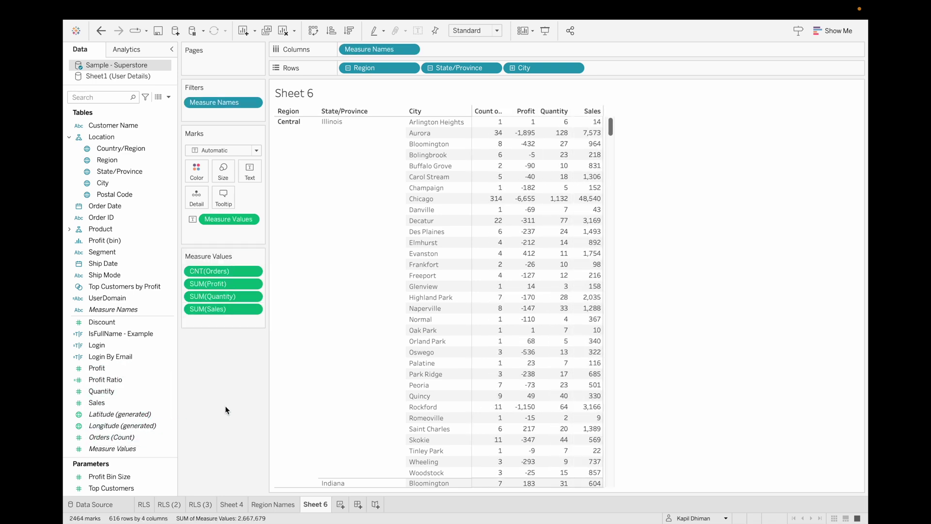
# Rename the region, state and city table sheet as Details overview
pyautogui.doubleClick(316, 504)
pyautogui.write('Details overview')
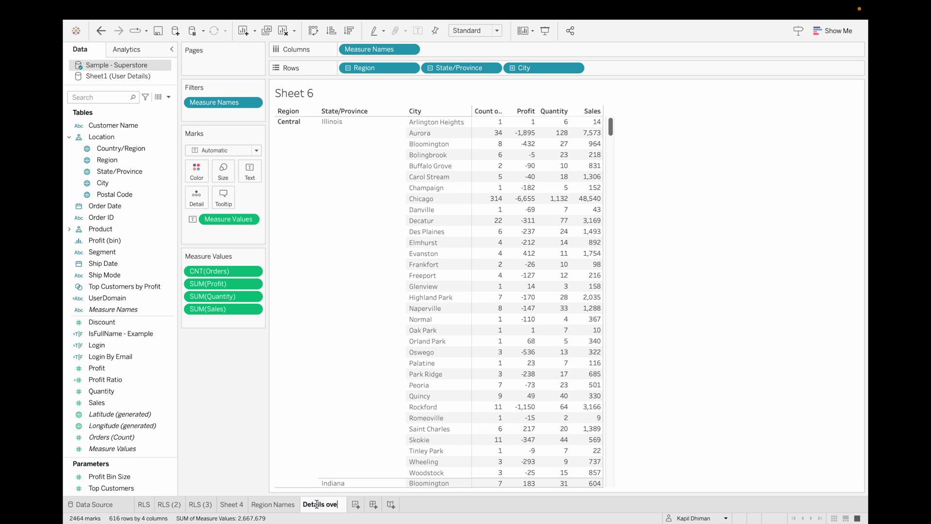
pyautogui.press('Return')
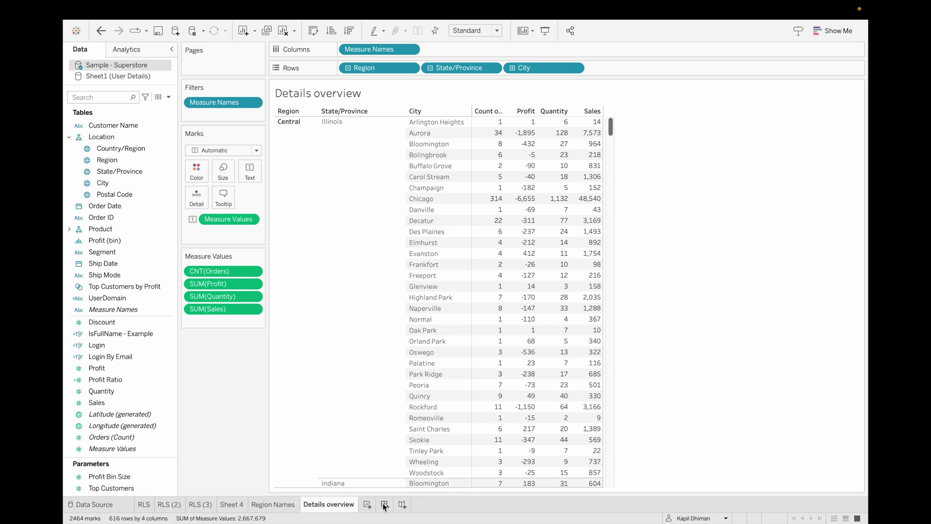
# Create a new dashboard and set its fixed size to 500 px wide and 500 px high
pyautogui.click(390, 504)
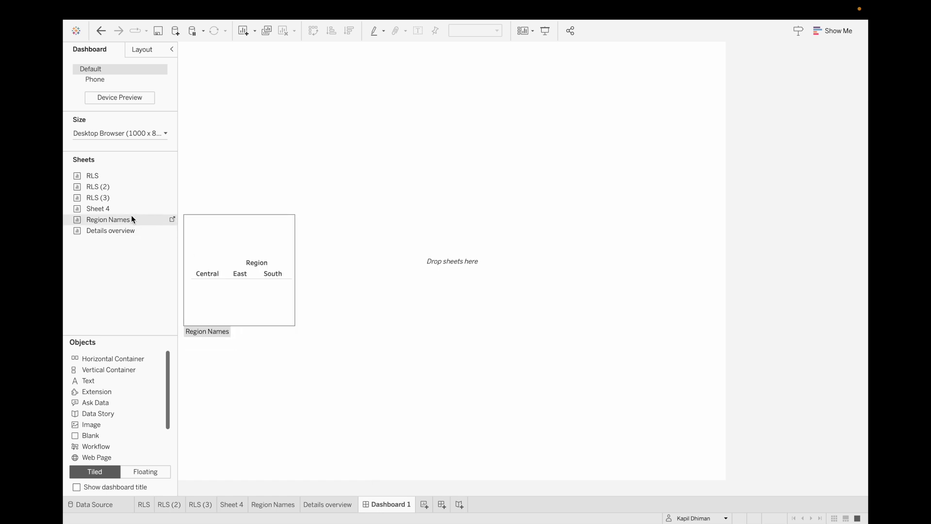
pyautogui.click(151, 134)
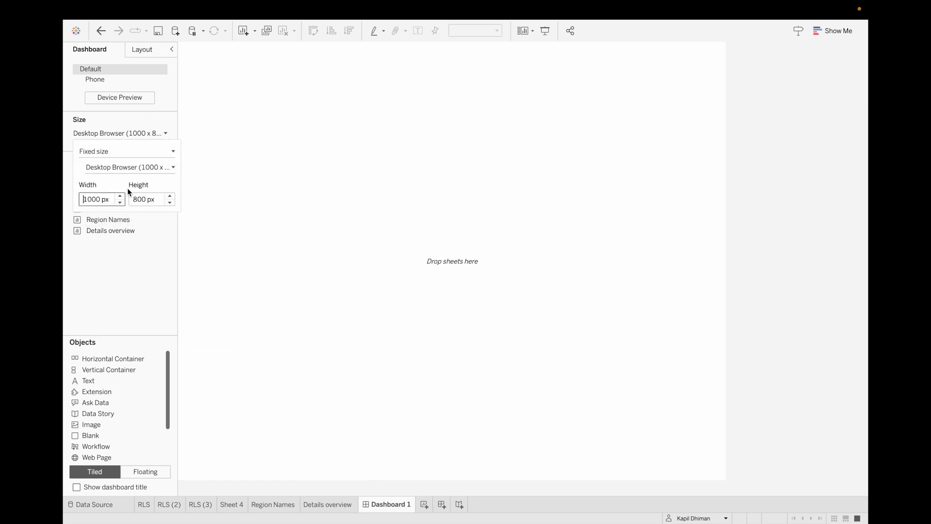
pyautogui.click(96, 200)
pyautogui.press('BackSpace')
pyautogui.press('BackSpace')
pyautogui.press('BackSpace')
pyautogui.write('50')
pyautogui.press('Return')
pyautogui.click(155, 133)
pyautogui.click(141, 200)
pyautogui.press('BackSpace')
pyautogui.press('BackSpace')
pyautogui.write('50')
pyautogui.press('Return')
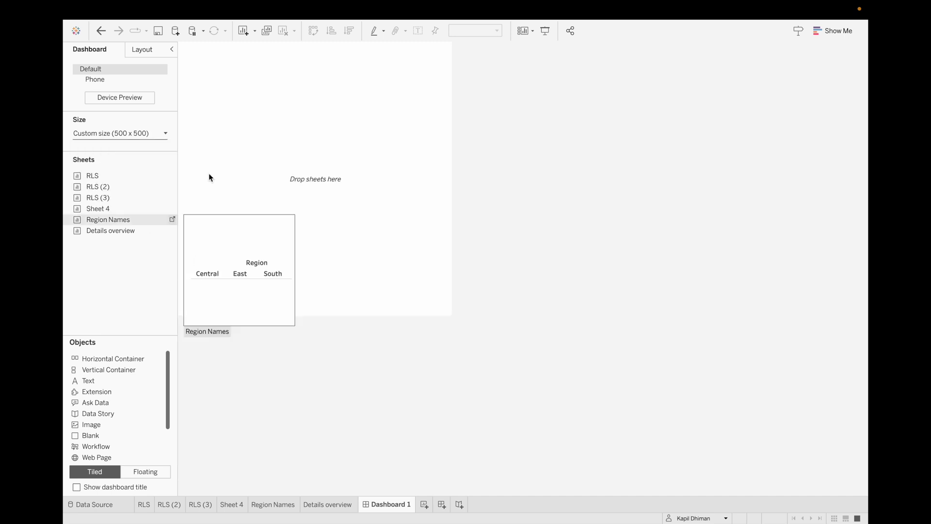
# Add a text object to the dashboard reading "Welcome <Full Name>" with the inserted user name field, and "Select Region to view data" below it
pyautogui.moveTo(123, 380); pyautogui.dragTo(319, 134)
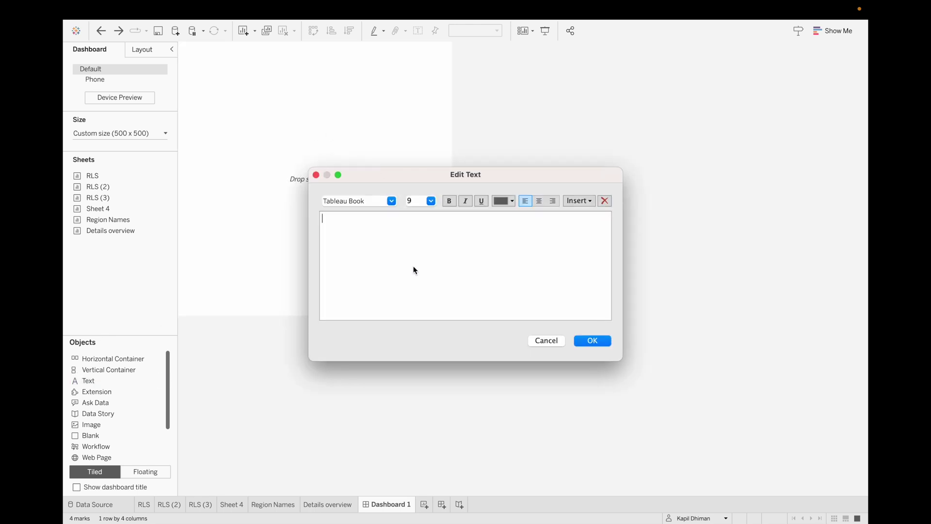
pyautogui.write('Welcome')
pyautogui.click(580, 201)
pyautogui.click(635, 238)
pyautogui.press('Return')
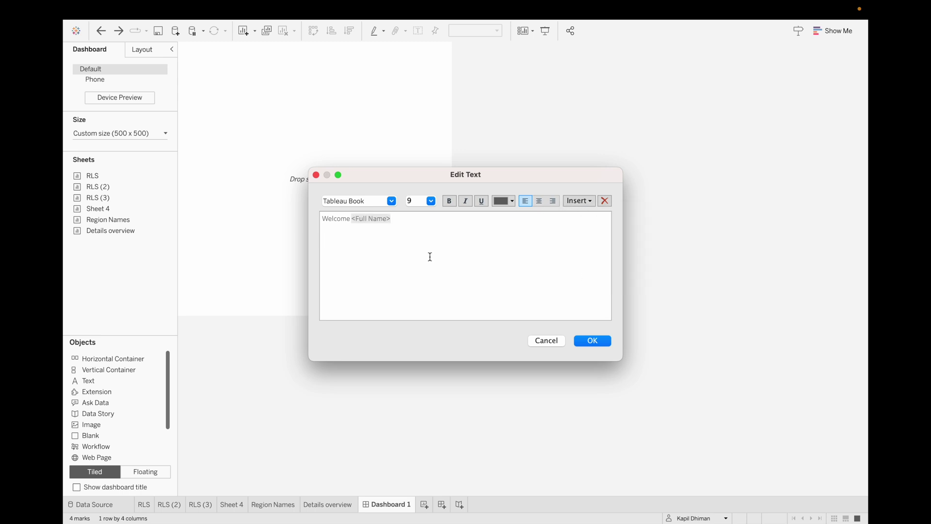
pyautogui.write('Select Region to view data')
# Format all of the welcome text as centred, bold Arial at size 20 and apply it
pyautogui.press('super+a')
pyautogui.click(539, 201)
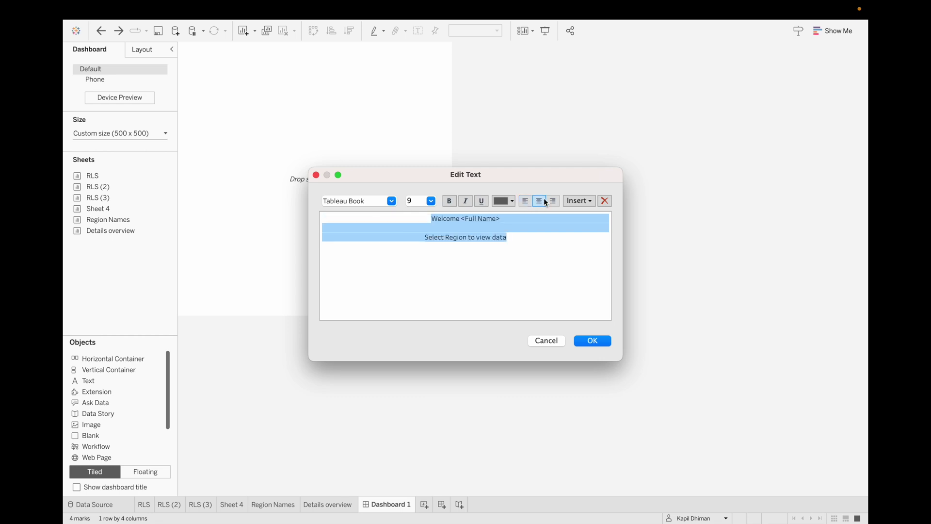
pyautogui.click(449, 200)
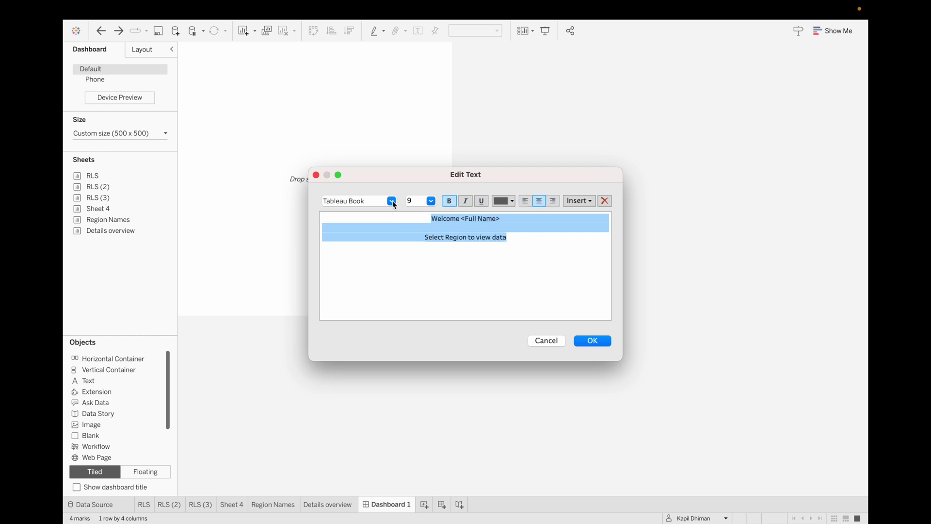
pyautogui.click(397, 204)
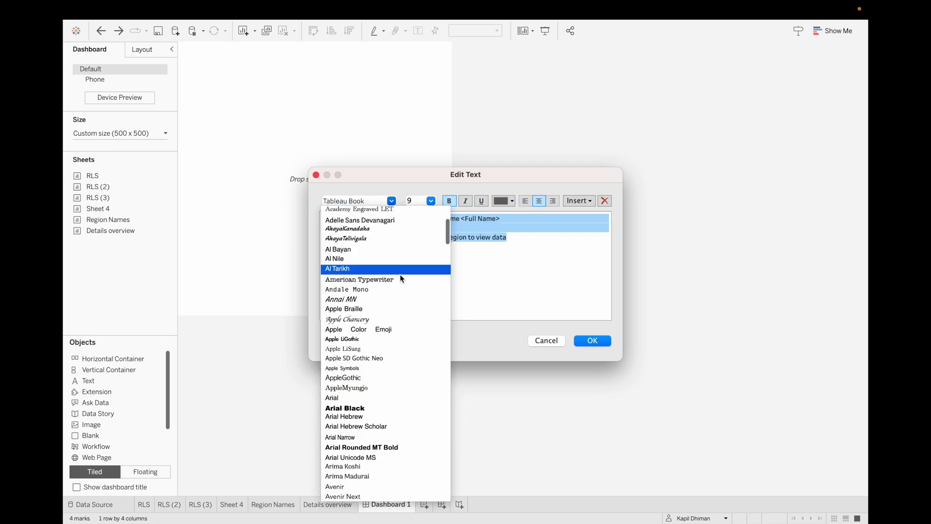
pyautogui.click(349, 402)
pyautogui.click(431, 200)
pyautogui.click(421, 286)
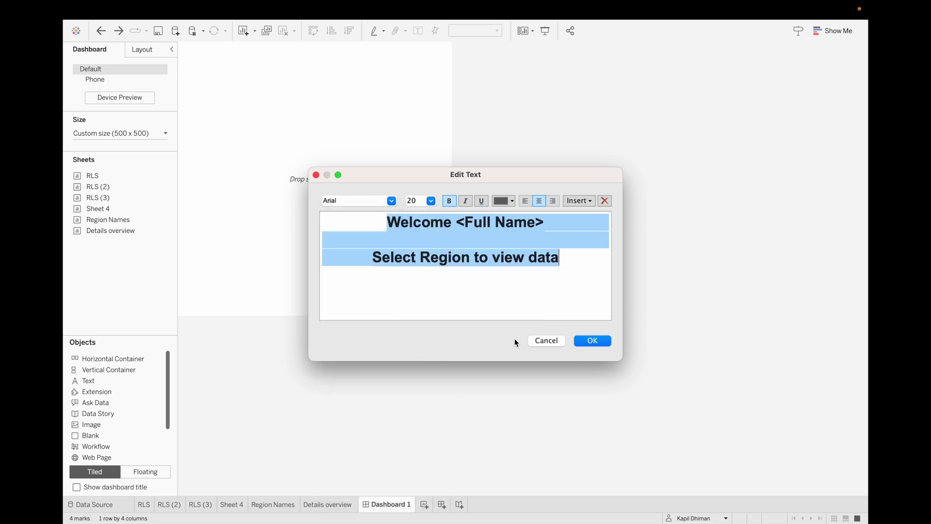
pyautogui.click(590, 340)
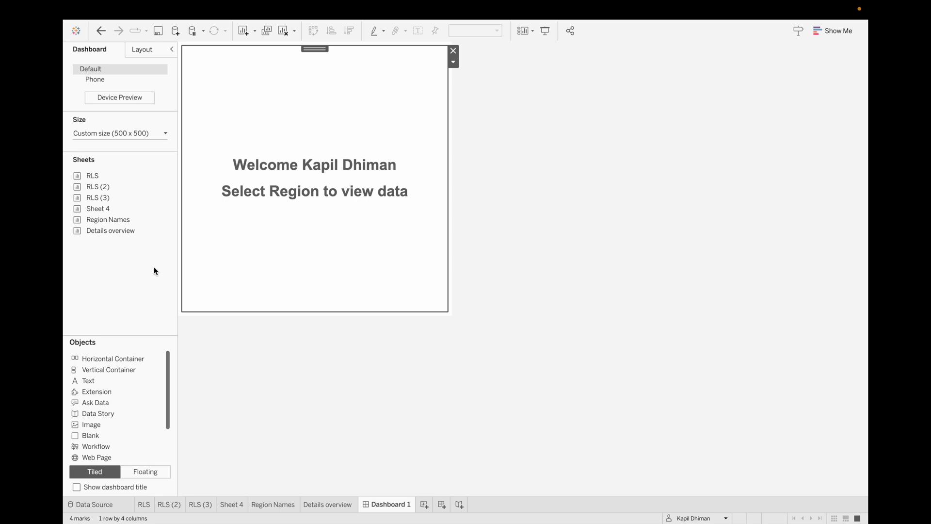
# Place the Region Names sheet below the welcome text, hide its title, and set its fit to Entire View
pyautogui.moveTo(110, 220)
pyautogui.moveTo(109, 220); pyautogui.dragTo(304, 228)
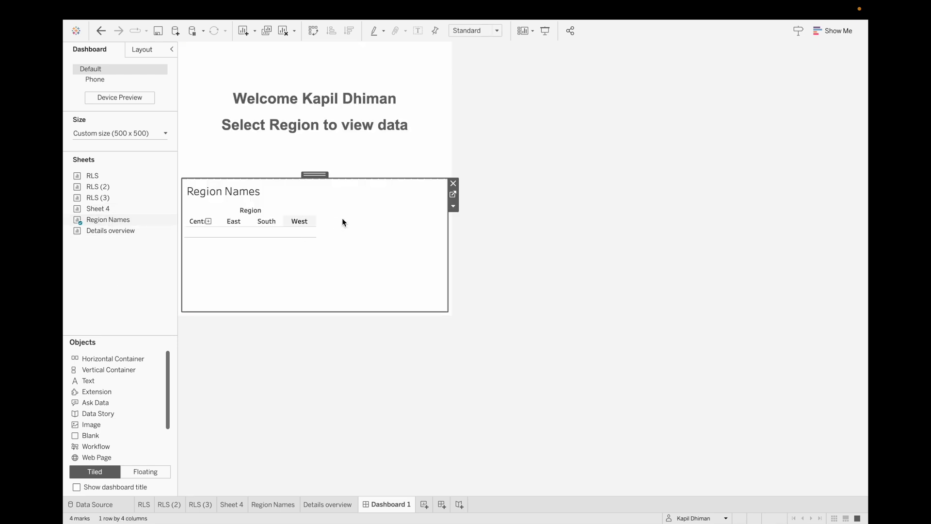
pyautogui.rightClick(250, 187)
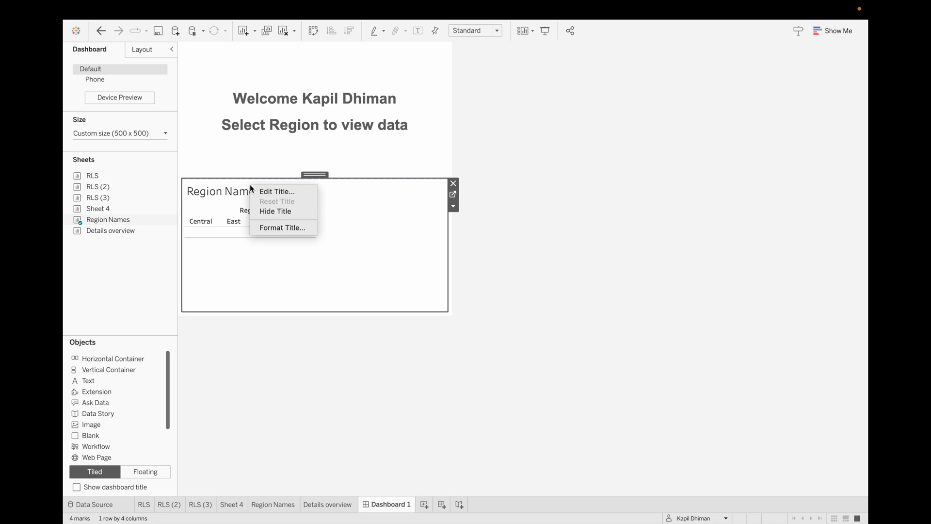
pyautogui.click(271, 210)
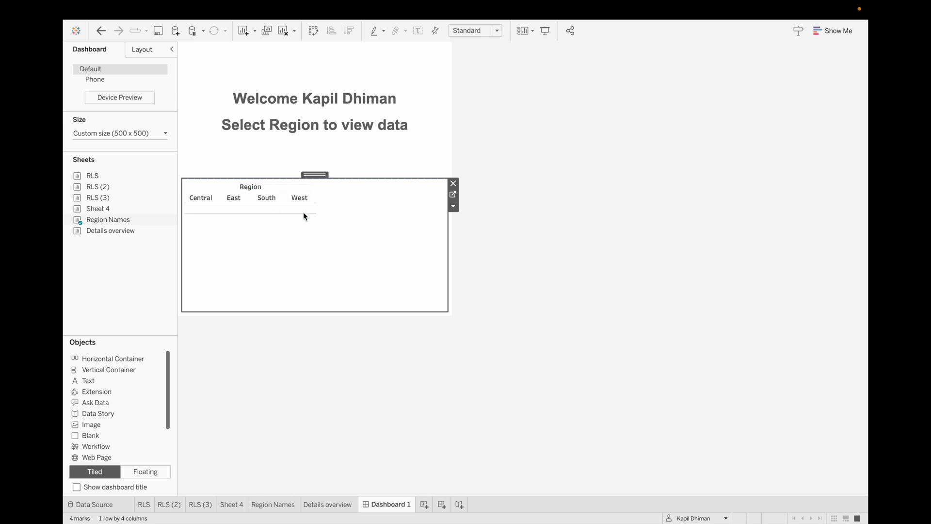
pyautogui.click(453, 205)
pyautogui.moveTo(479, 242)
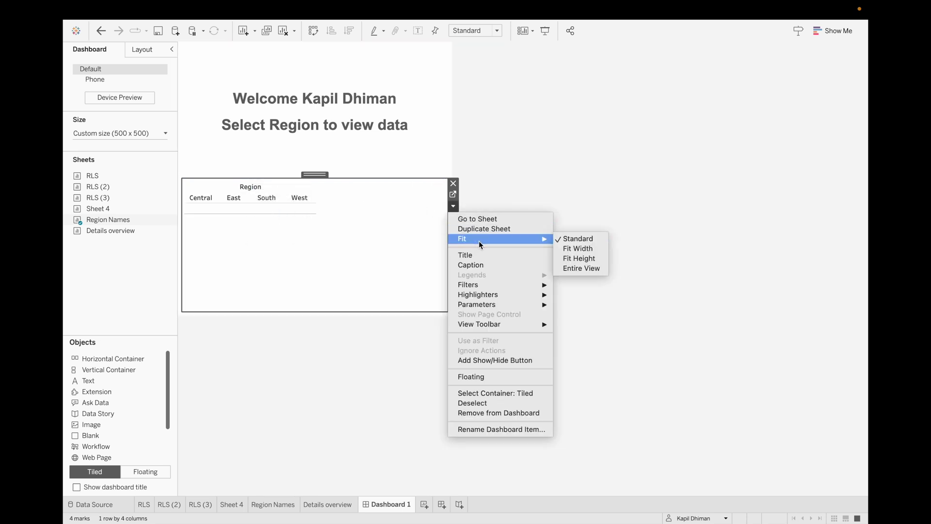
pyautogui.click(581, 269)
# Stretch the region header row in the Region Names view down to the lower edge, covering the empty row
pyautogui.moveTo(337, 205); pyautogui.dragTo(334, 278)
pyautogui.click(586, 288)
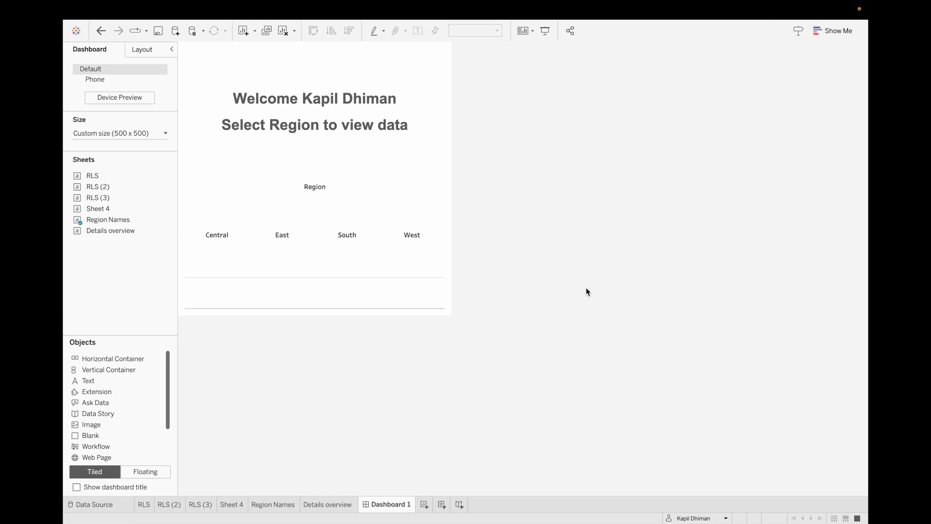
pyautogui.click(345, 277)
pyautogui.moveTo(344, 276); pyautogui.dragTo(349, 310)
pyautogui.click(574, 267)
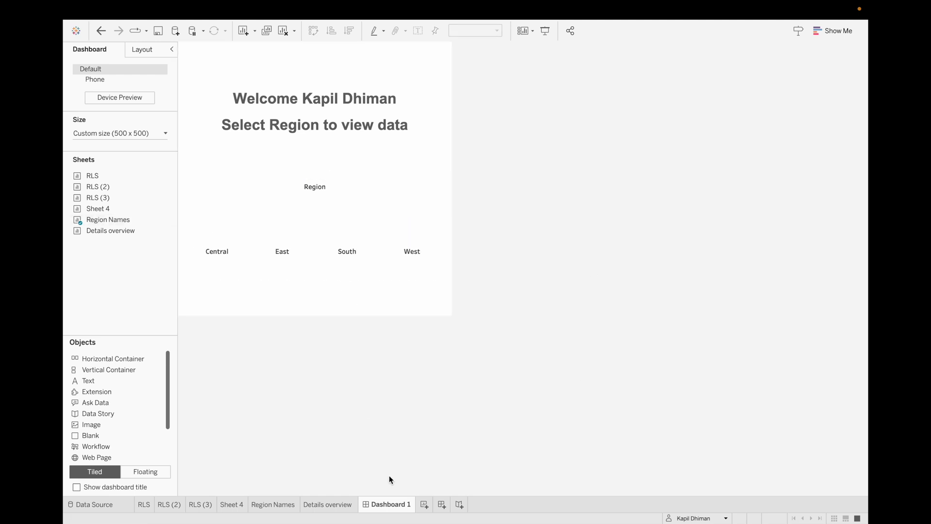
# Create a second dashboard, place the Details overview sheet on it, and set the sheet to Fit Width
pyautogui.click(442, 506)
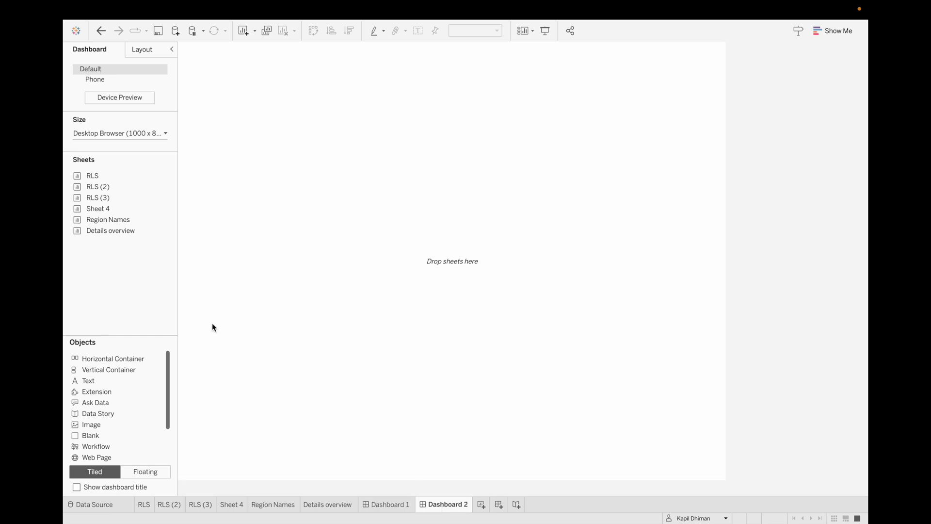
pyautogui.moveTo(112, 232)
pyautogui.moveTo(113, 230); pyautogui.dragTo(319, 200)
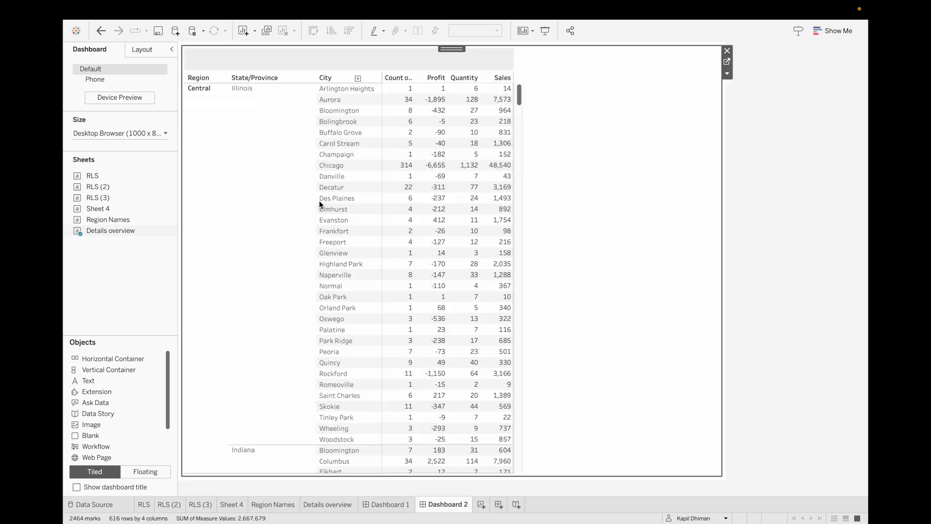
pyautogui.click(727, 73)
pyautogui.moveTo(743, 107)
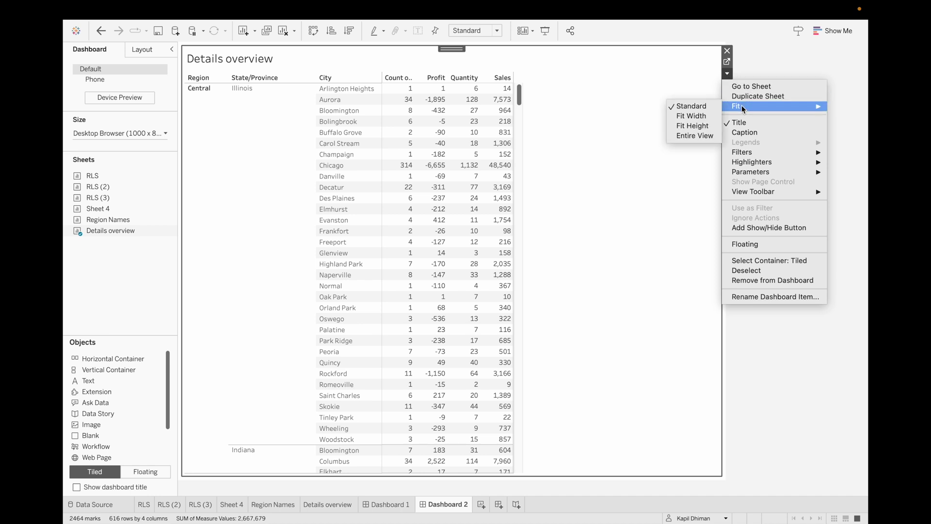
pyautogui.click(692, 116)
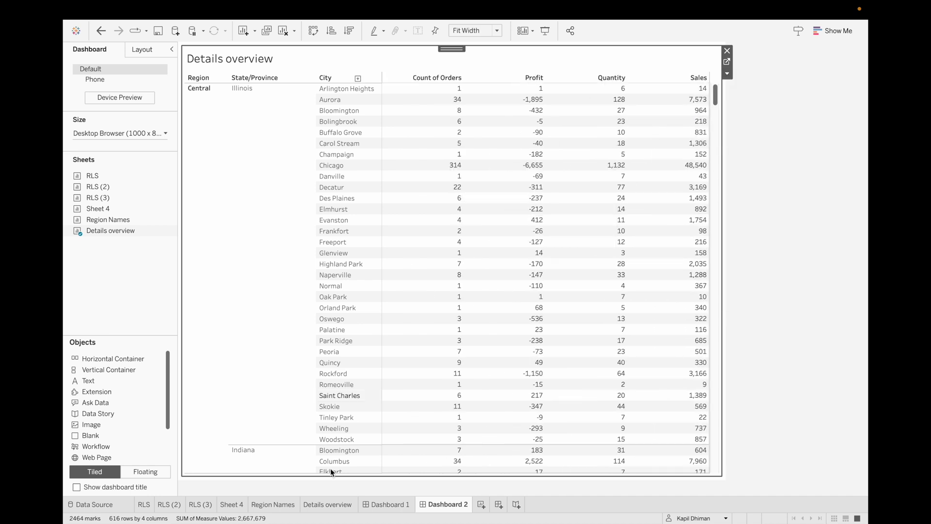
# Filter the Region Names sheet to Login True and check the result on Dashboard 1
pyautogui.click(397, 508)
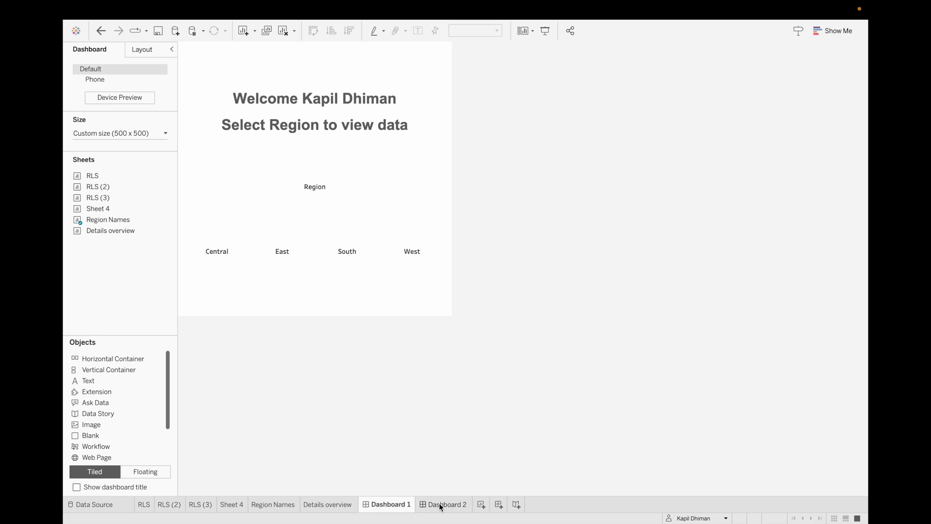
pyautogui.click(412, 215)
pyautogui.click(454, 194)
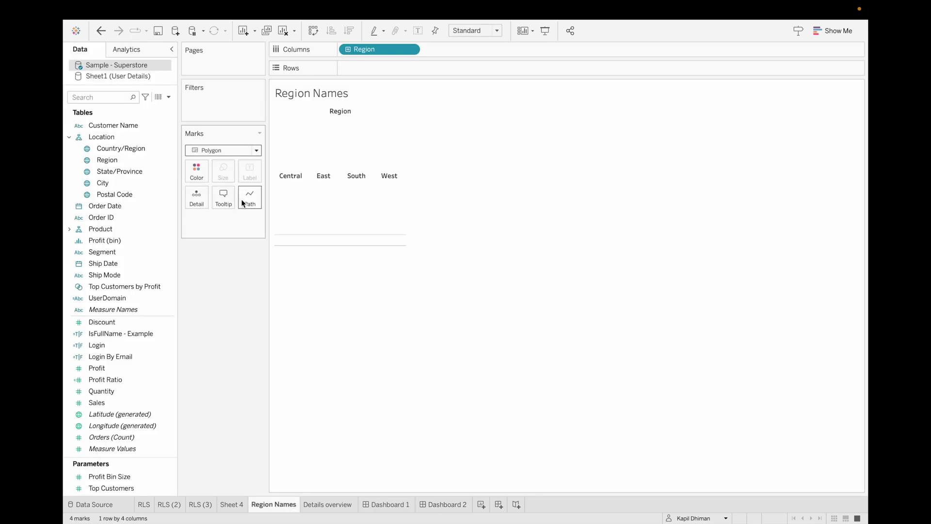
pyautogui.moveTo(97, 345); pyautogui.dragTo(187, 110)
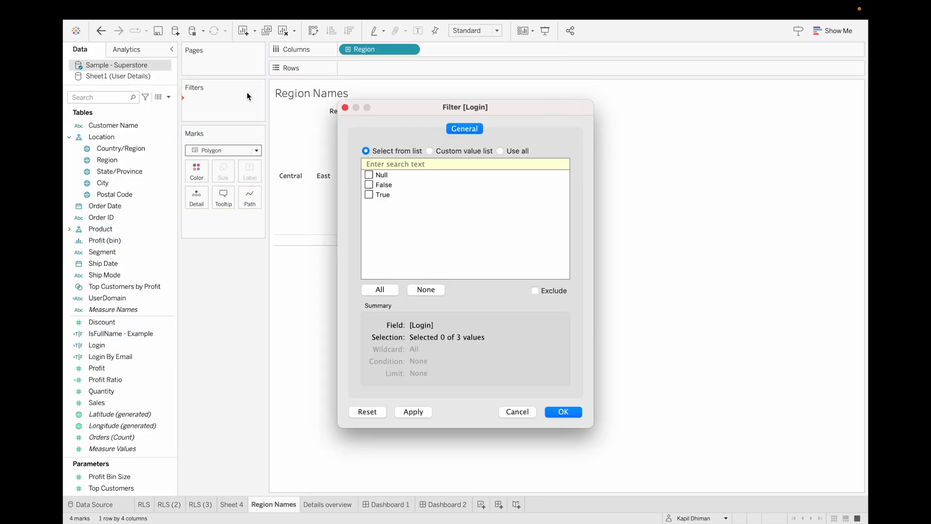
pyautogui.click(369, 195)
pyautogui.click(564, 411)
pyautogui.click(387, 505)
pyautogui.click(389, 251)
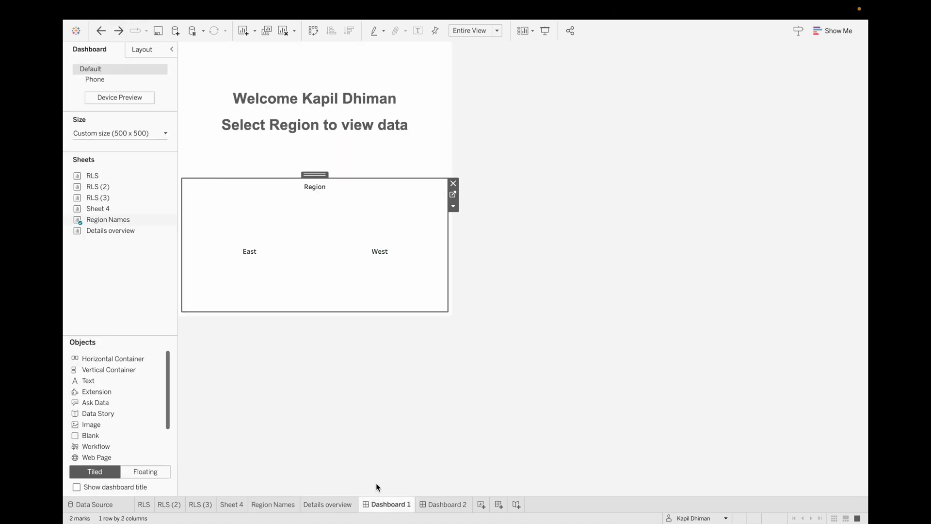
# Open the Details overview sheet from Dashboard 2 and filter it to Login True
pyautogui.click(435, 500)
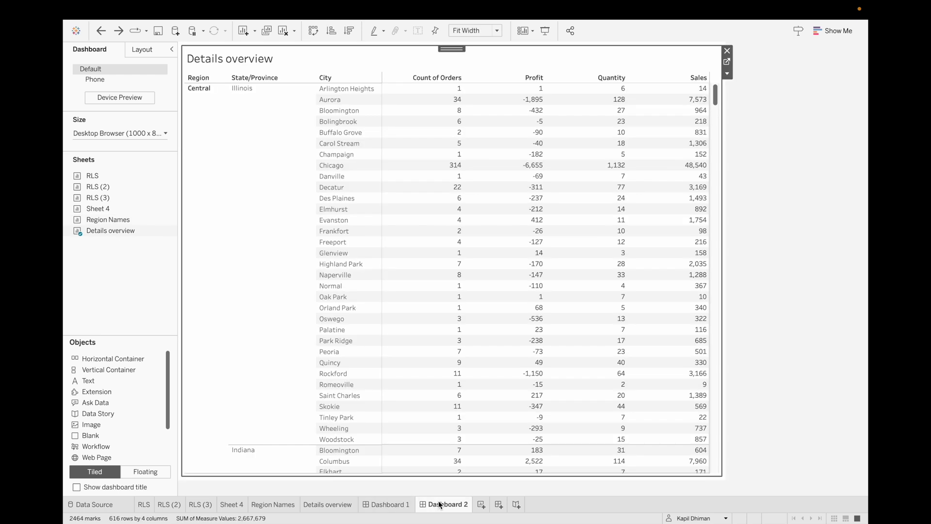
pyautogui.click(727, 62)
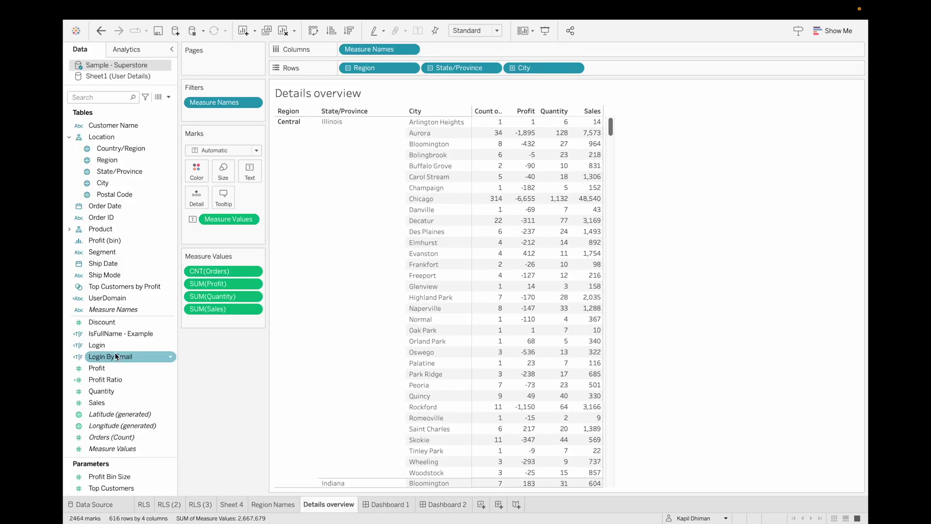
pyautogui.moveTo(114, 348); pyautogui.dragTo(213, 118)
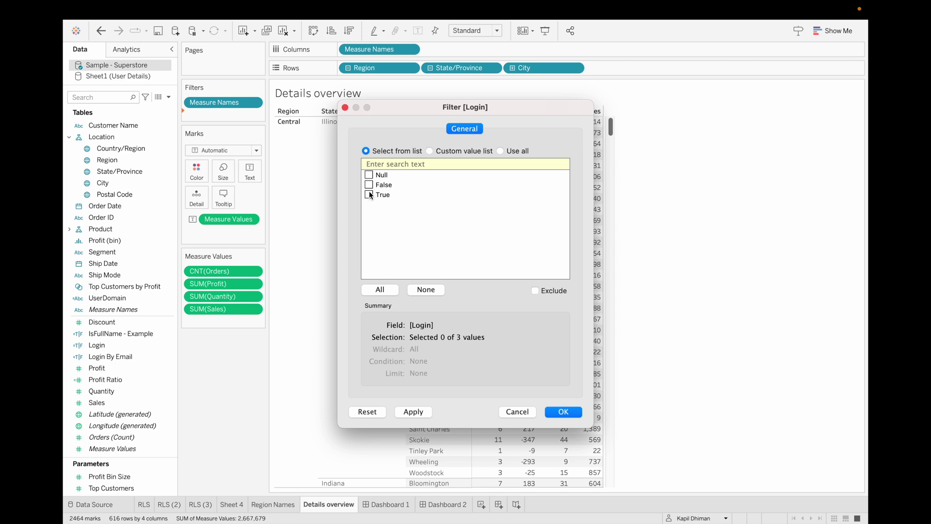
pyautogui.click(566, 414)
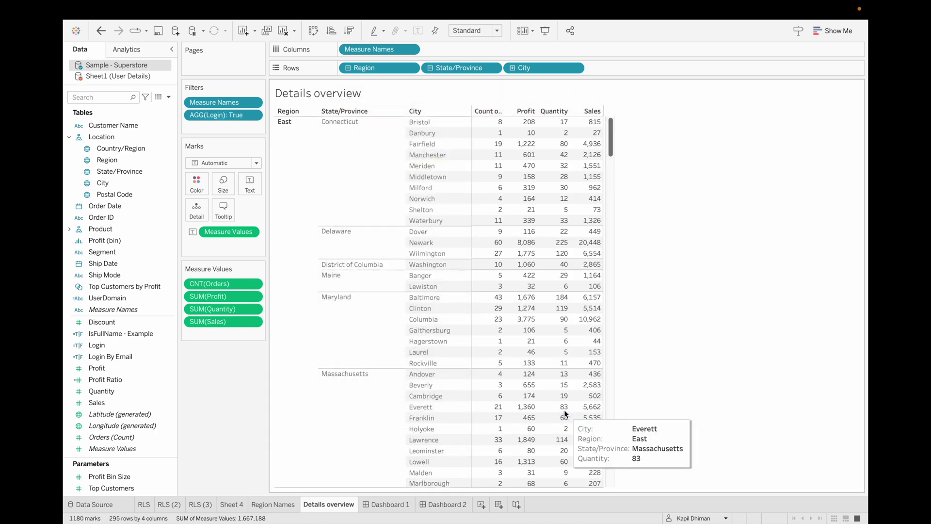
# Add a filter action on Dashboard 1 that runs on Select, targets Dashboard 2, and excludes all values when the selection is cleared
pyautogui.click(406, 508)
pyautogui.moveTo(390, 3)
pyautogui.click(262, 12)
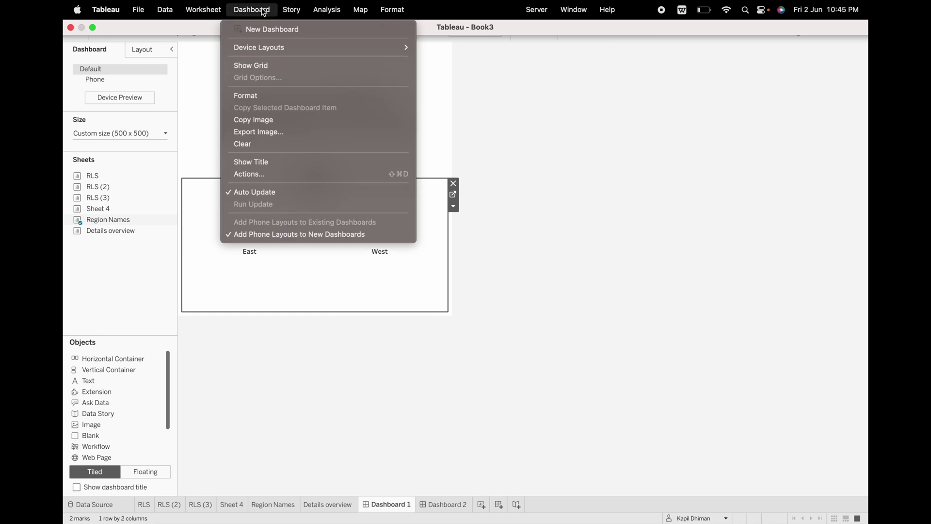
pyautogui.click(262, 174)
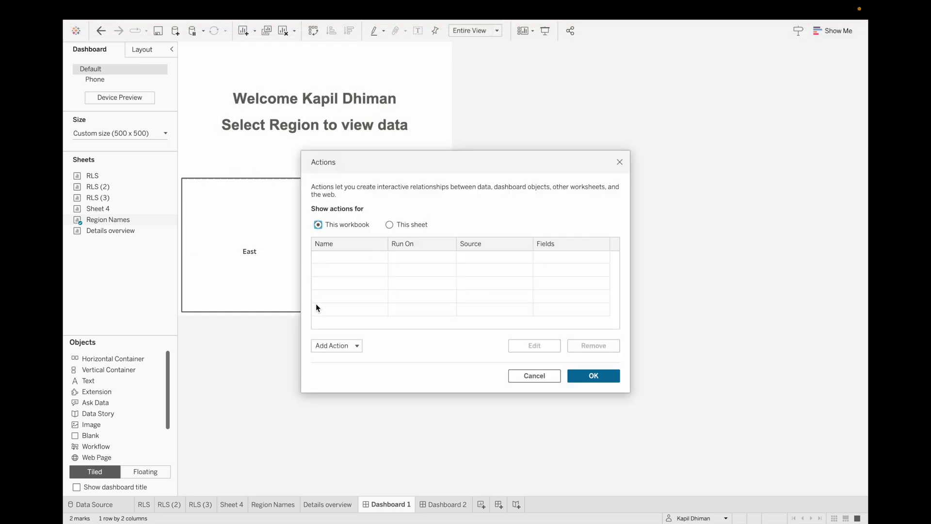
pyautogui.click(335, 345)
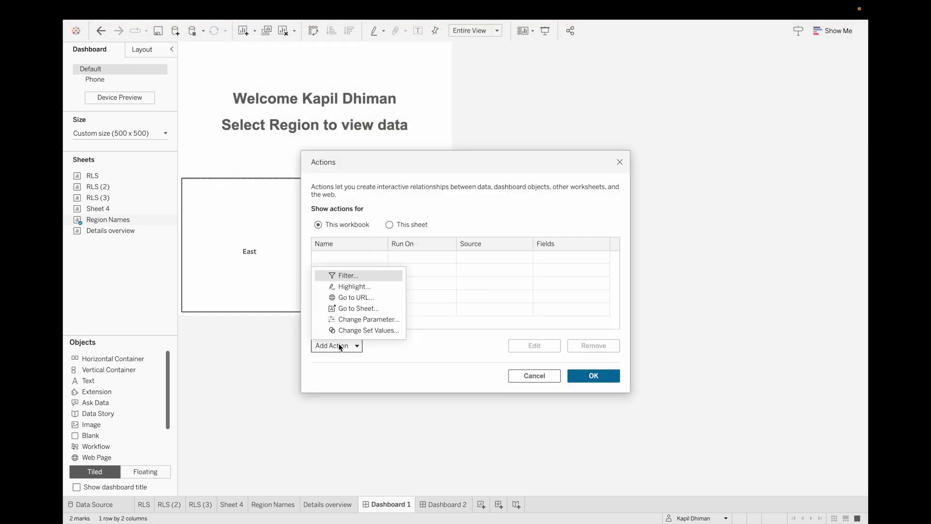
pyautogui.click(356, 274)
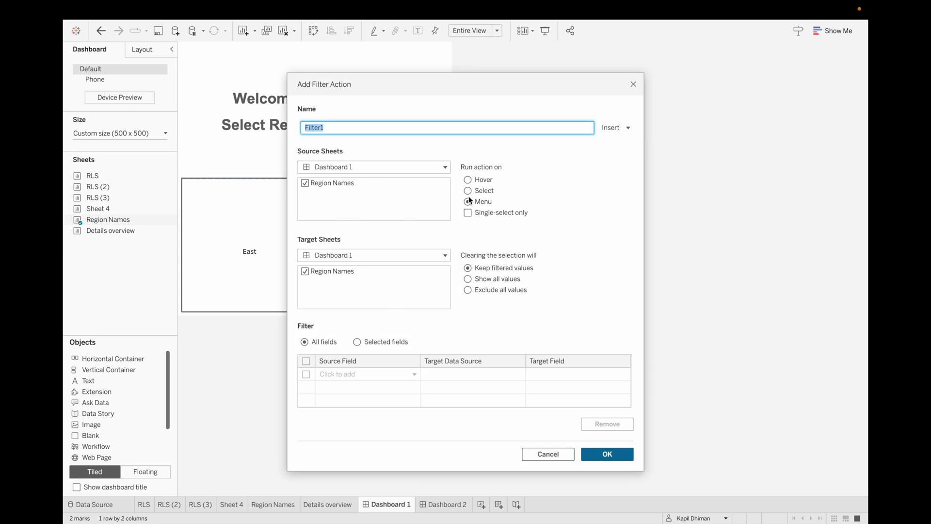
pyautogui.click(473, 191)
pyautogui.click(443, 258)
pyautogui.click(416, 278)
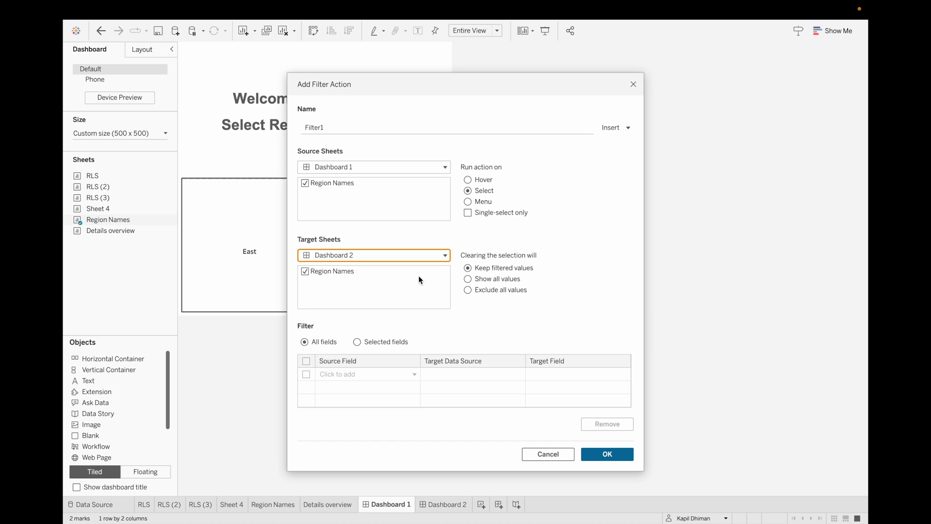
pyautogui.click(468, 290)
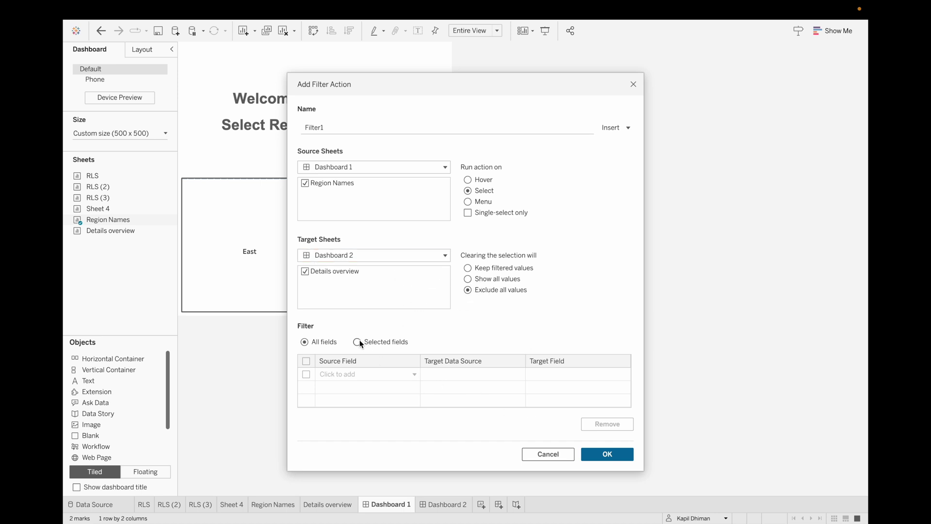
# Restrict the filter action to selected fields with Region as the source field, and save the action
pyautogui.click(356, 371)
pyautogui.click(355, 374)
pyautogui.click(354, 375)
pyautogui.write('re')
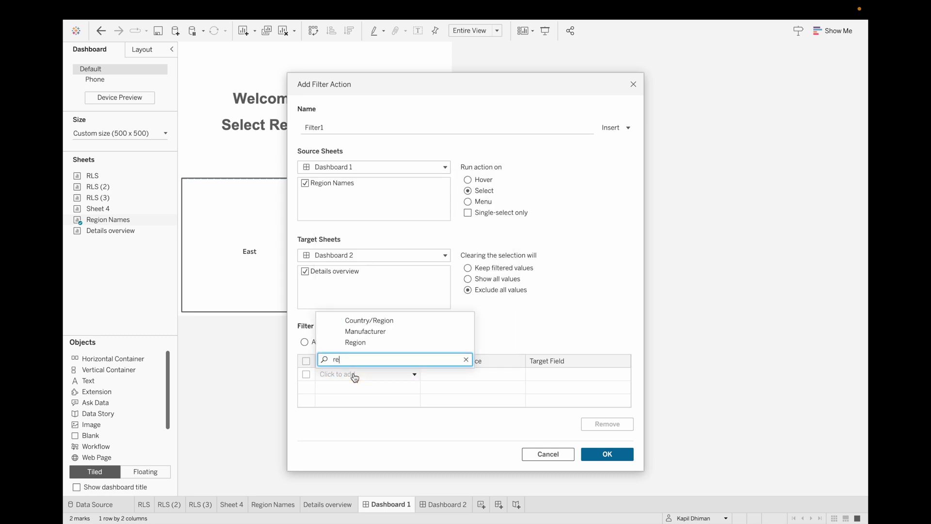
pyautogui.click(370, 343)
pyautogui.click(607, 454)
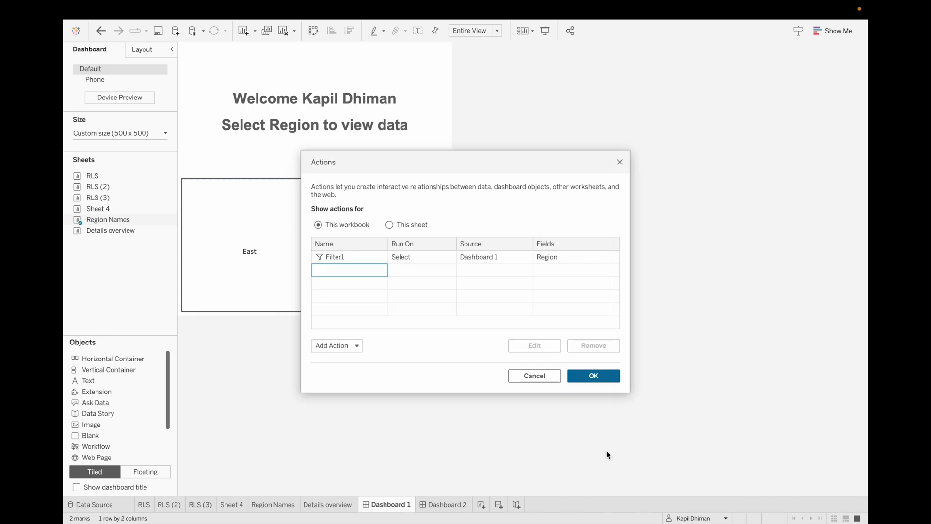
pyautogui.click(610, 376)
# Test the filter action with the West and East regions from Dashboard 1, reviewing the details rows for each on Dashboard 2
pyautogui.click(369, 248)
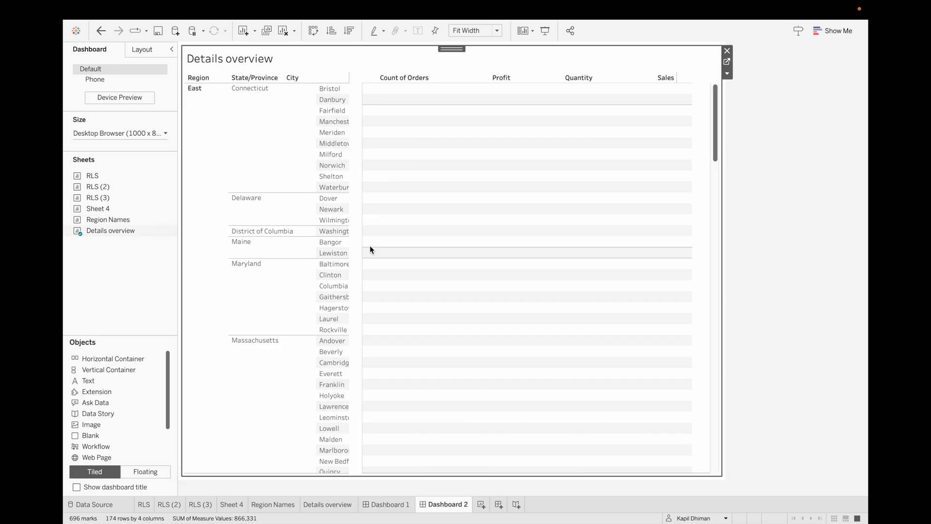
pyautogui.scroll(-10, 346, 208)
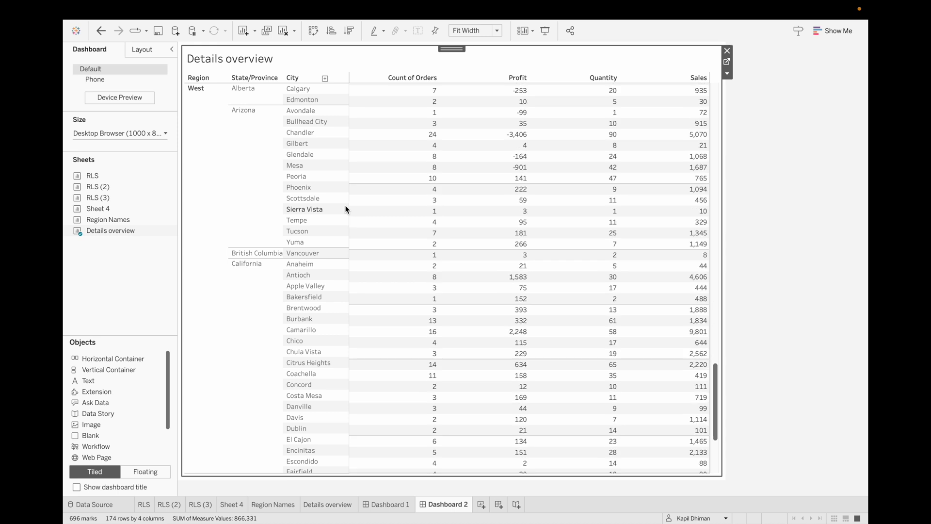
pyautogui.scroll(10, 346, 207)
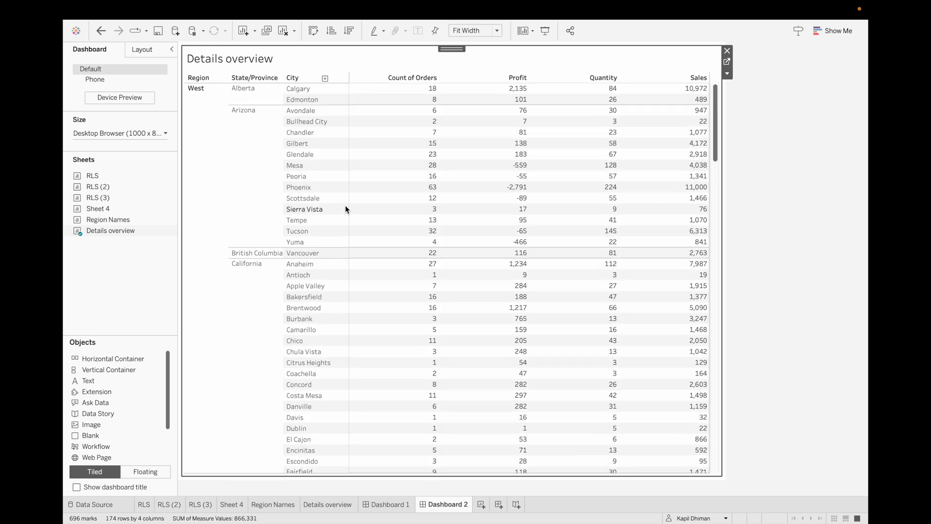
pyautogui.click(406, 507)
pyautogui.click(293, 283)
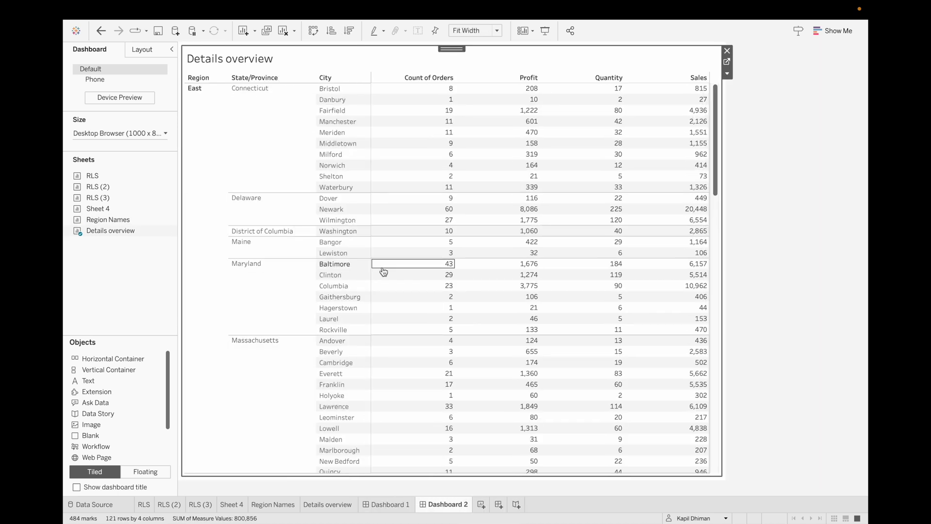
pyautogui.scroll(-10, 406, 329)
pyautogui.scroll(10, 408, 330)
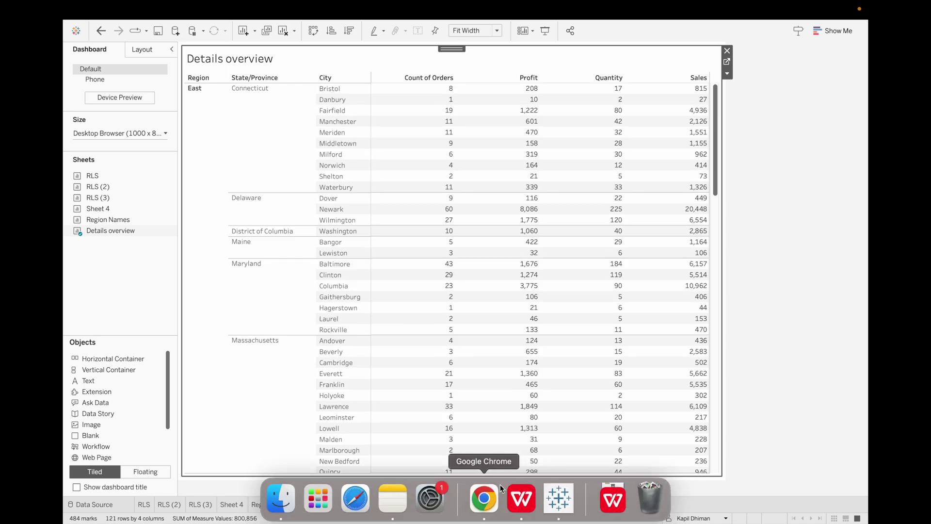
# Clear the East selection on Dashboard 1, check the Details overview on Dashboard 2, and return to Dashboard 1
pyautogui.click(394, 502)
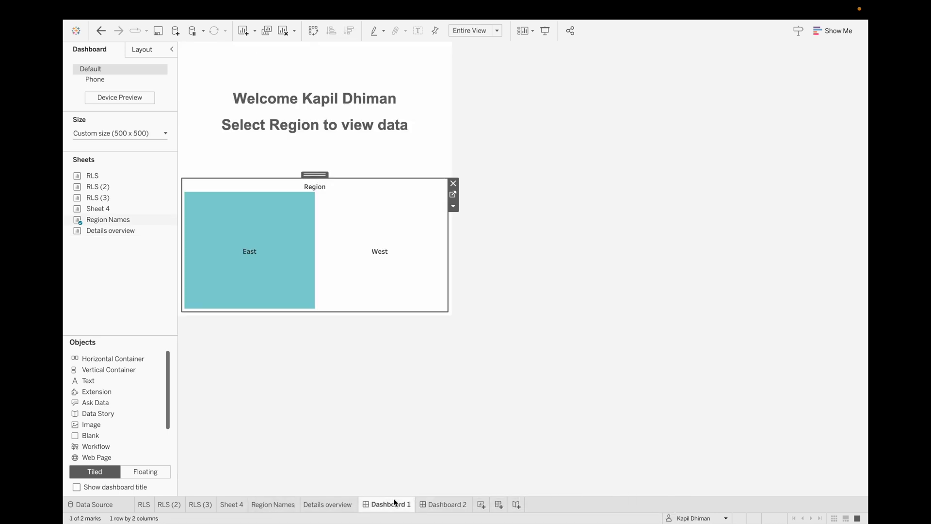
pyautogui.click(283, 251)
pyautogui.click(447, 504)
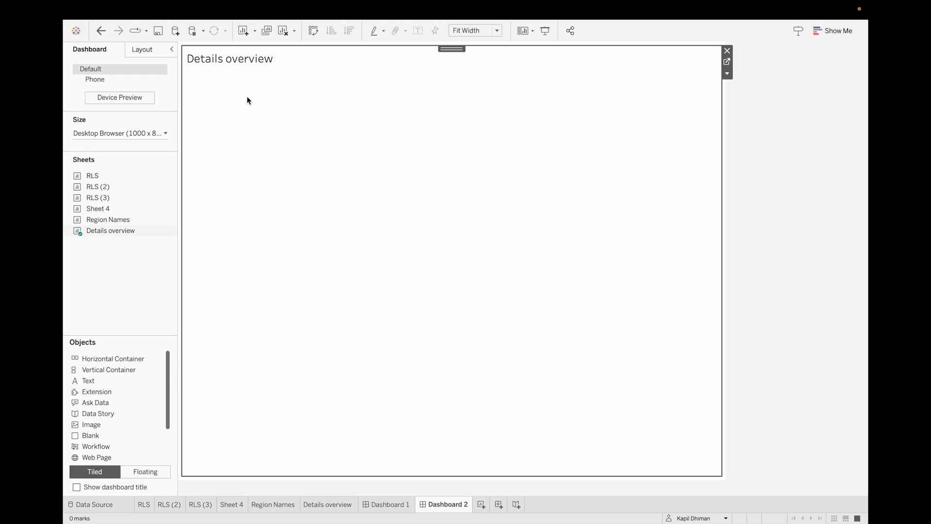
pyautogui.click(394, 504)
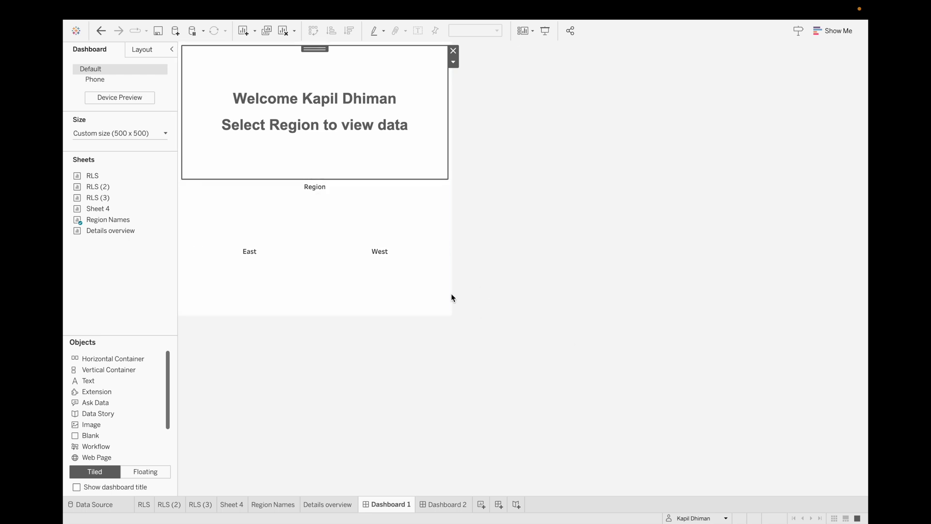
pyautogui.click(505, 329)
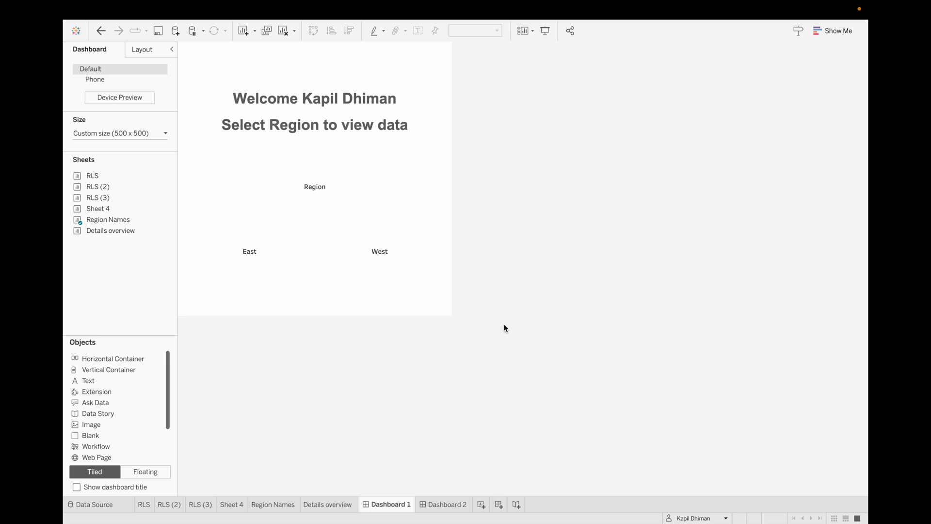